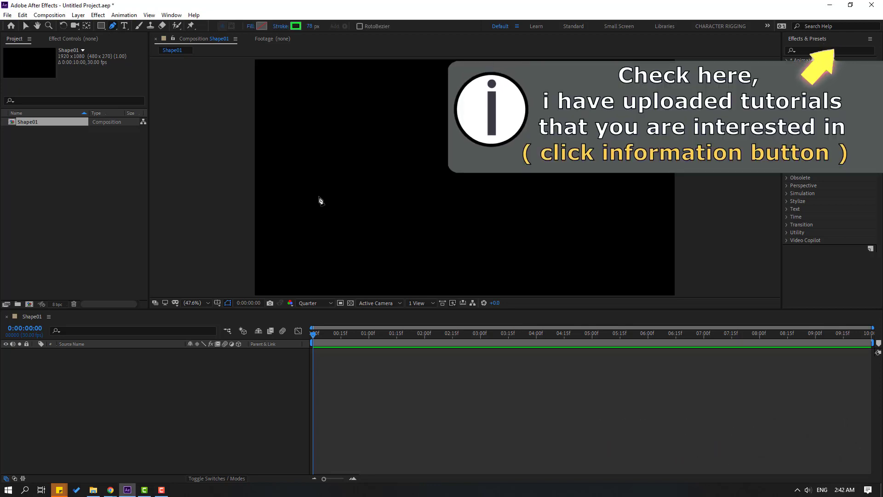
Step: Draw a straight horizontal pen path across the comp's middle, creating Shape Layer 1
click(304, 186)
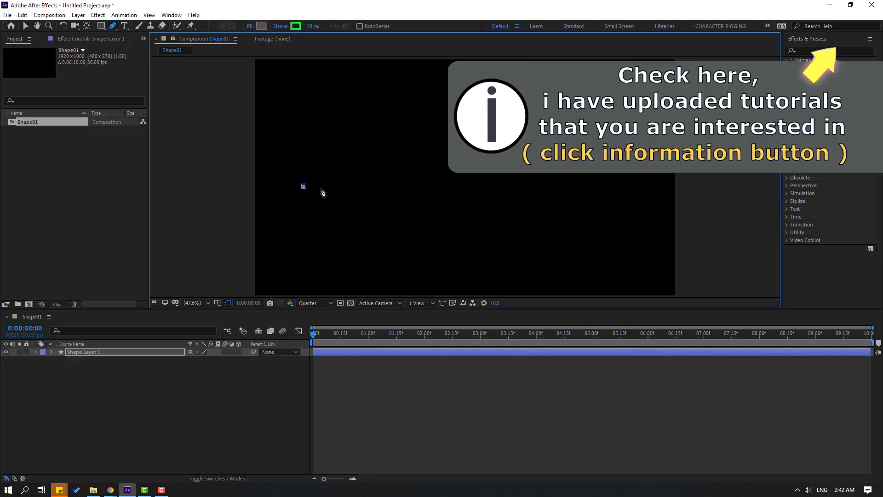
click(604, 185)
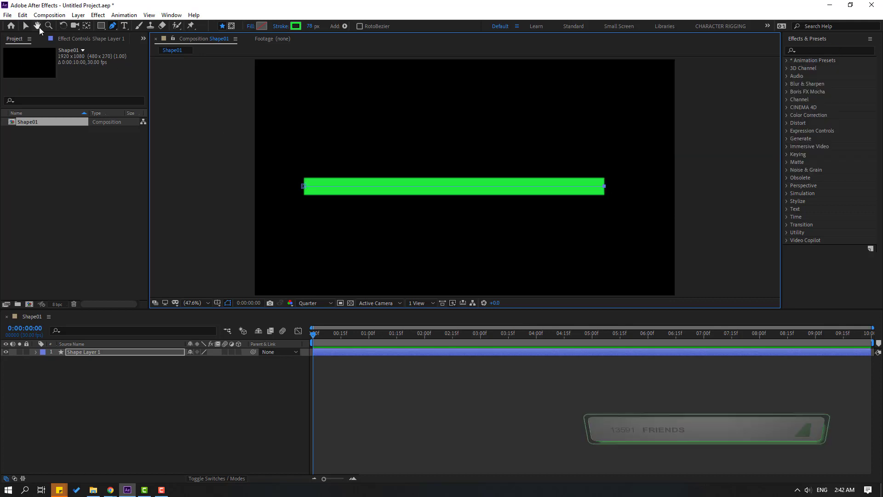
click(26, 26)
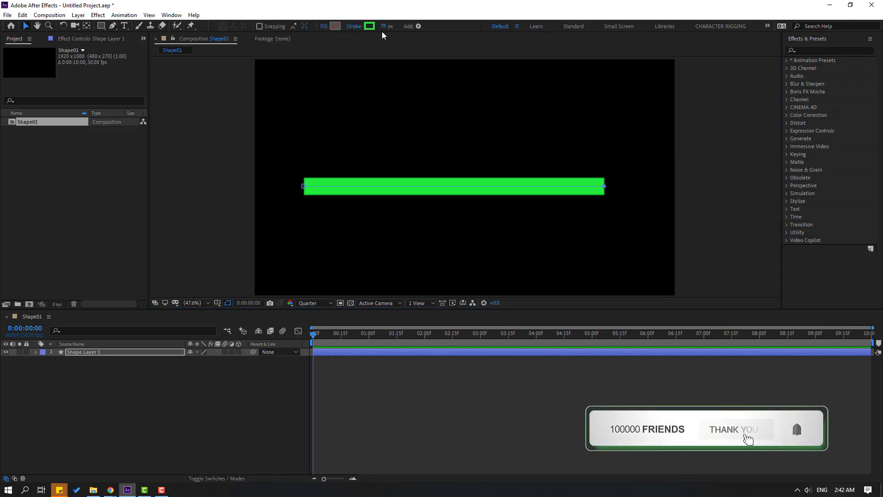
Step: Thin the stroke width and recolour the line from green to coral red (F45959)
drag(383, 26, 365, 29)
click(369, 27)
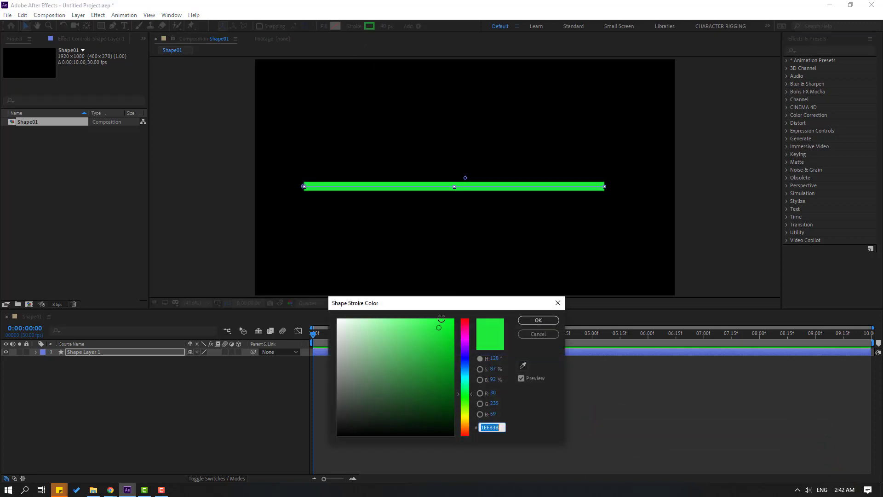
mouse_move(465, 340)
mouse_down()
mouse_move(465, 316)
mouse_move(413, 324)
mouse_up()
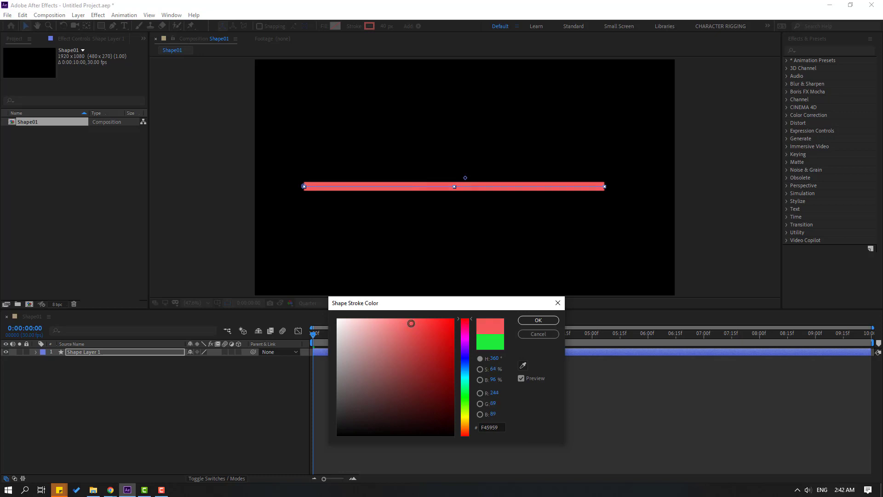
click(537, 320)
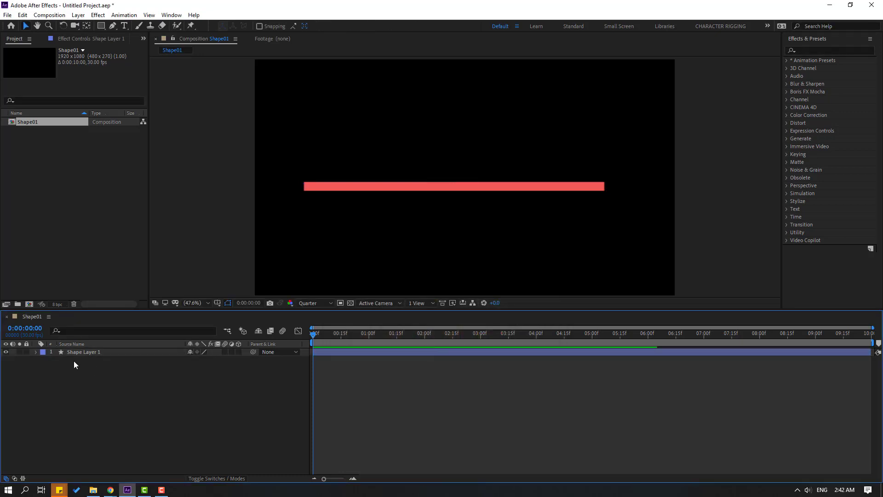
Step: Set Shape 1's Stroke 1 Line Cap to Round Cap so both line ends are rounded
click(37, 355)
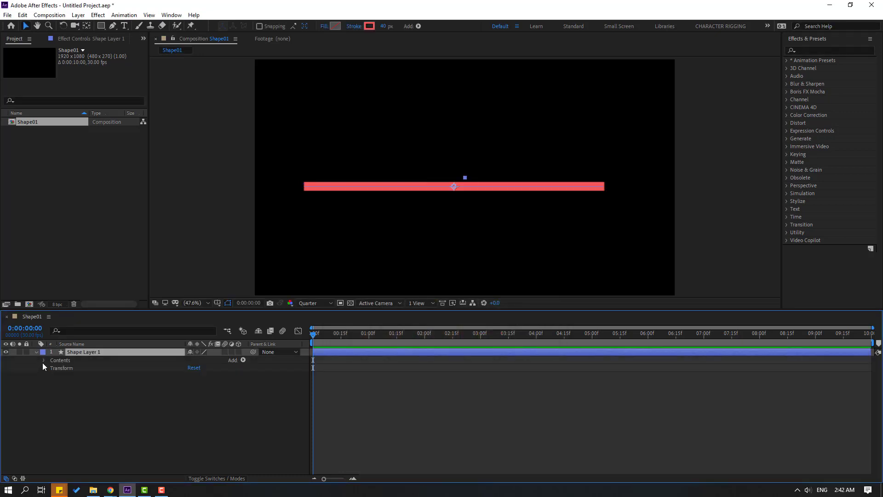
click(43, 360)
click(51, 368)
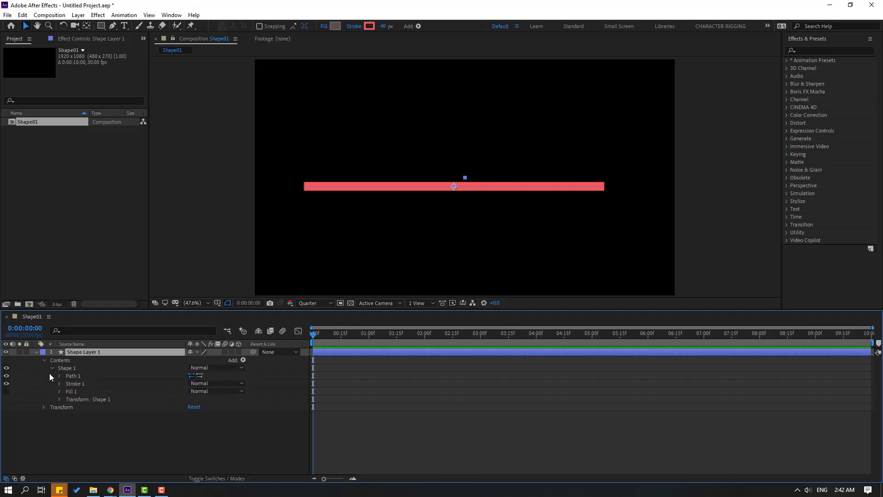
click(60, 383)
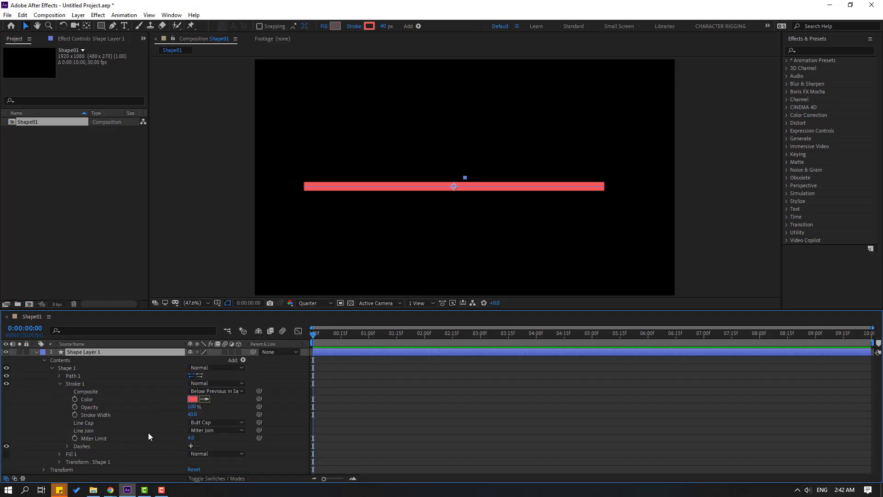
click(92, 422)
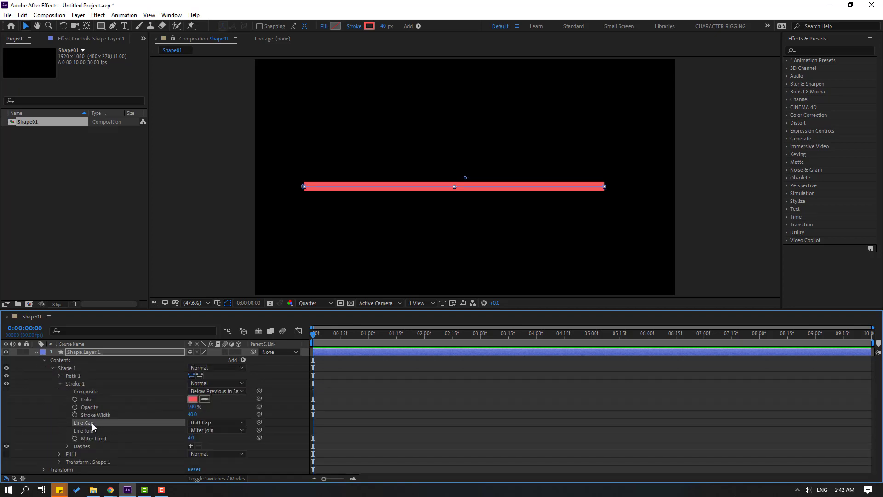
click(211, 423)
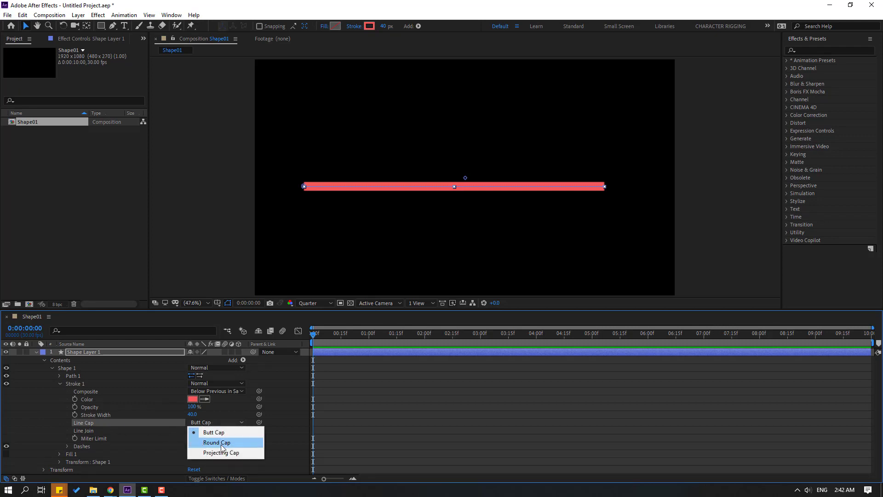
click(206, 444)
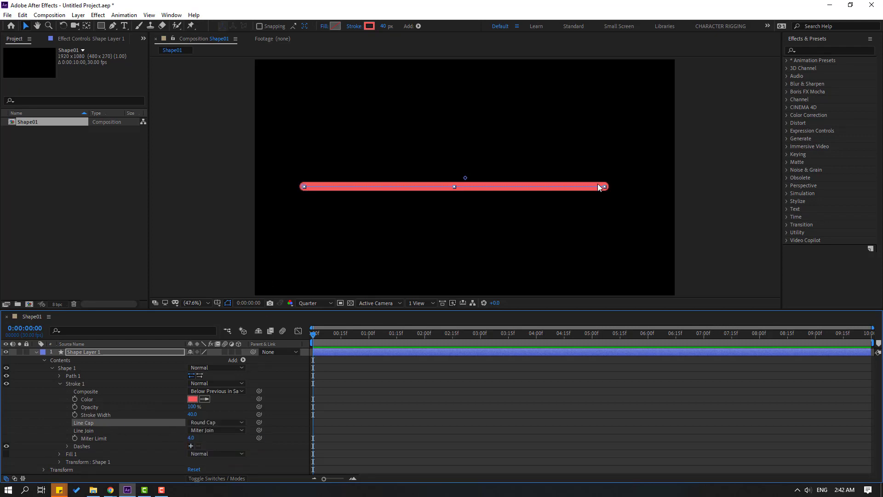
click(407, 421)
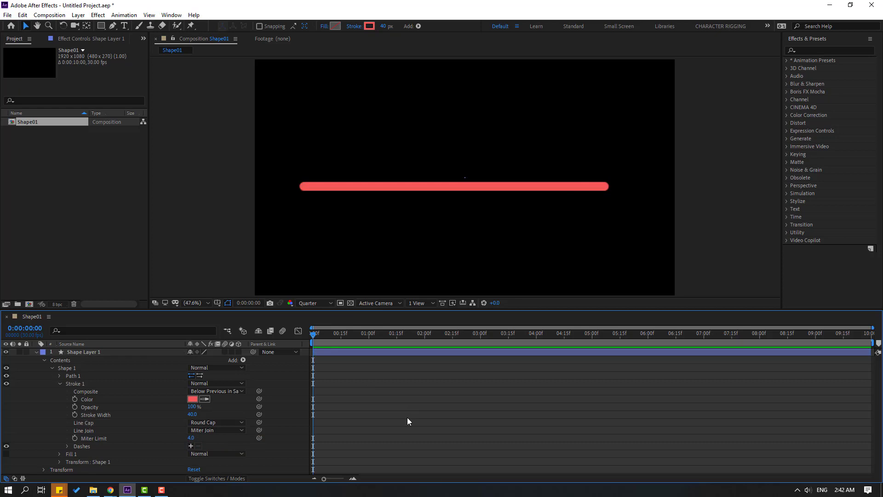
click(36, 353)
click(93, 353)
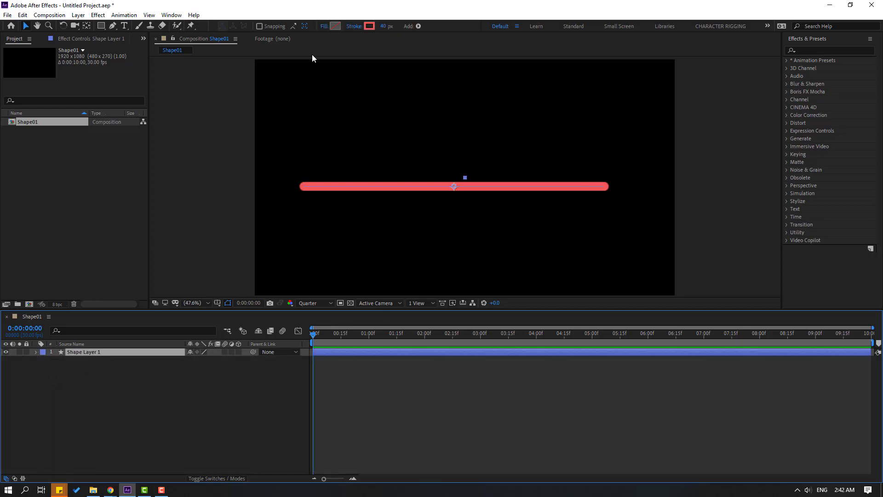
Step: Add a Twist operator to the line's shape and expand Twist 1
click(418, 26)
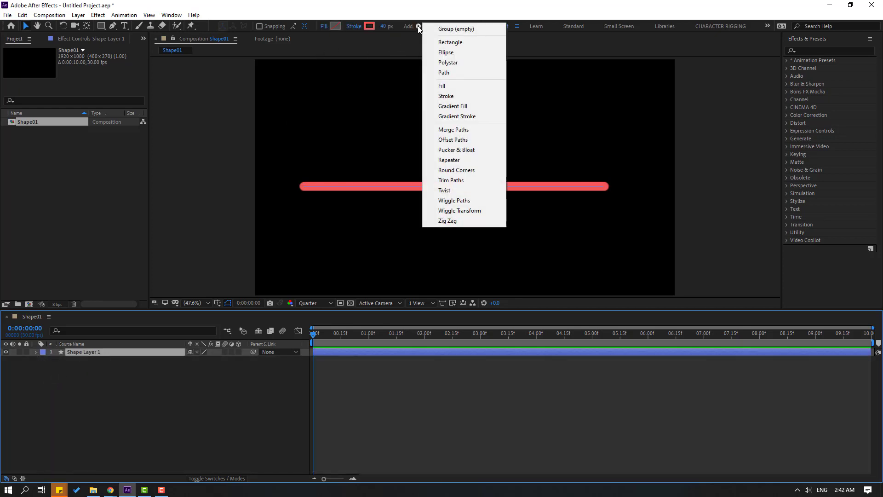
click(449, 190)
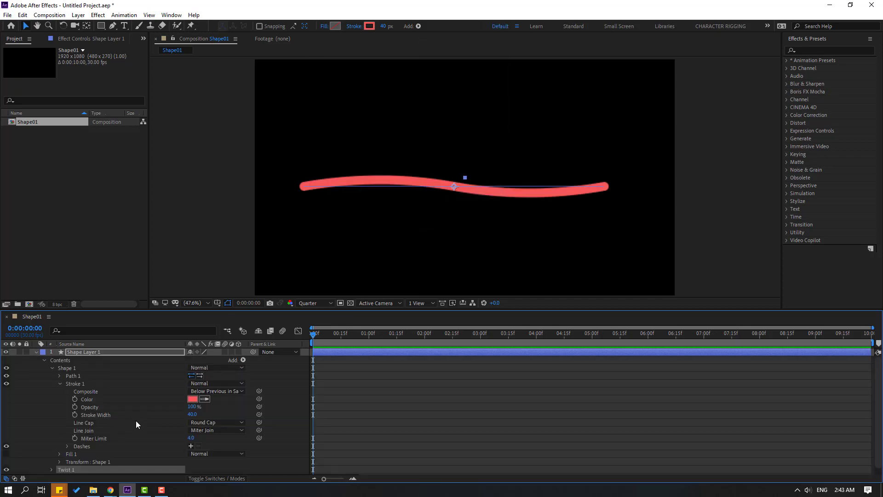
scroll(64, 453, down, 1)
click(52, 462)
scroll(46, 442, up, 1)
scroll(52, 459, down, 3)
Step: Test the Twist Angle, then set it to 0 so the line stays straight
click(52, 447)
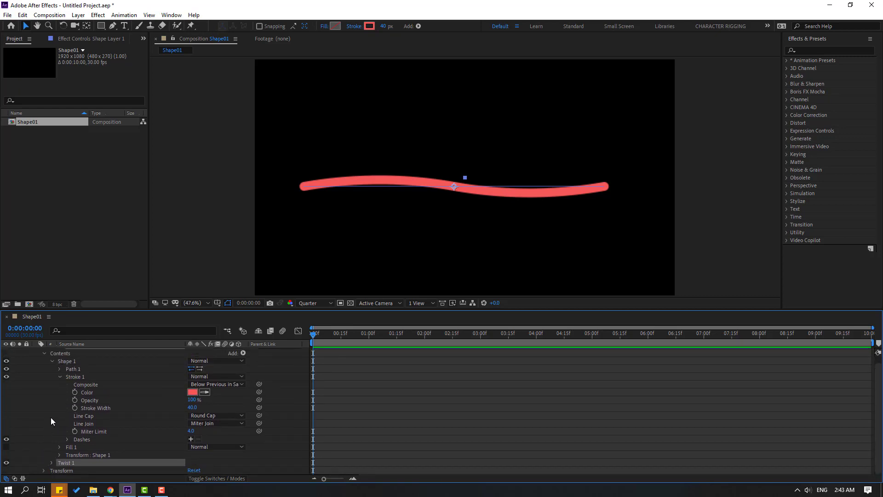
click(52, 462)
scroll(35, 451, down, 2)
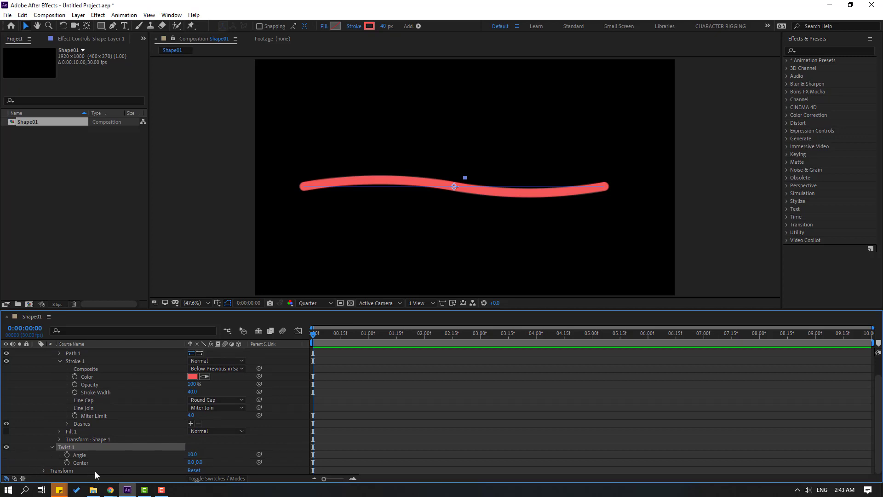
mouse_move(192, 454)
mouse_down()
mouse_move(414, 427)
mouse_move(221, 434)
mouse_move(211, 450)
mouse_up()
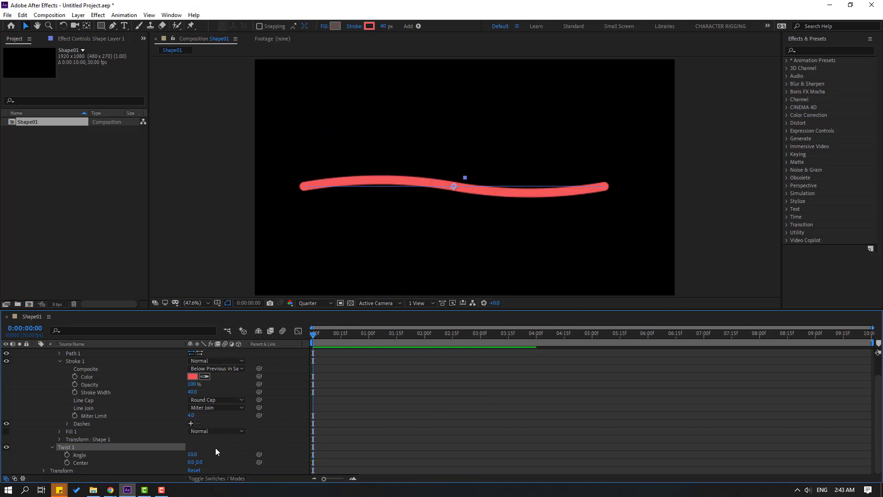
click(192, 455)
text(0)
key(Return)
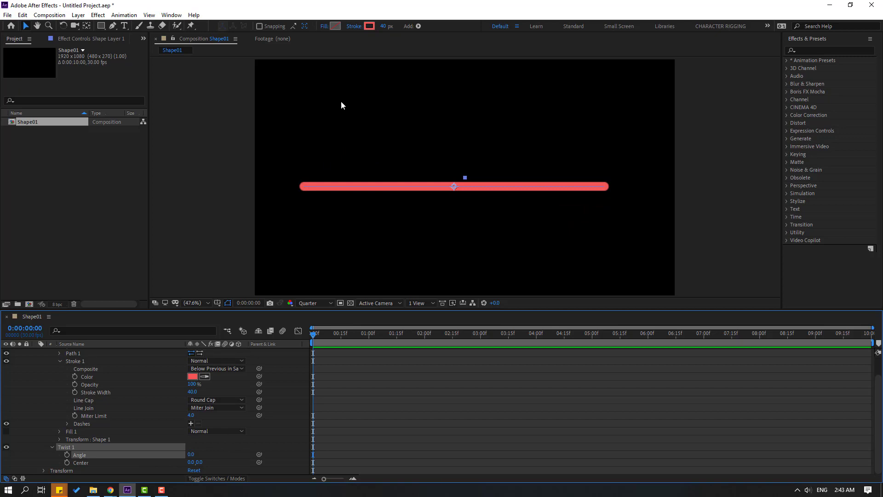
Step: Add Trim Paths and set its End to 0% at 0:00, hiding the line
click(419, 25)
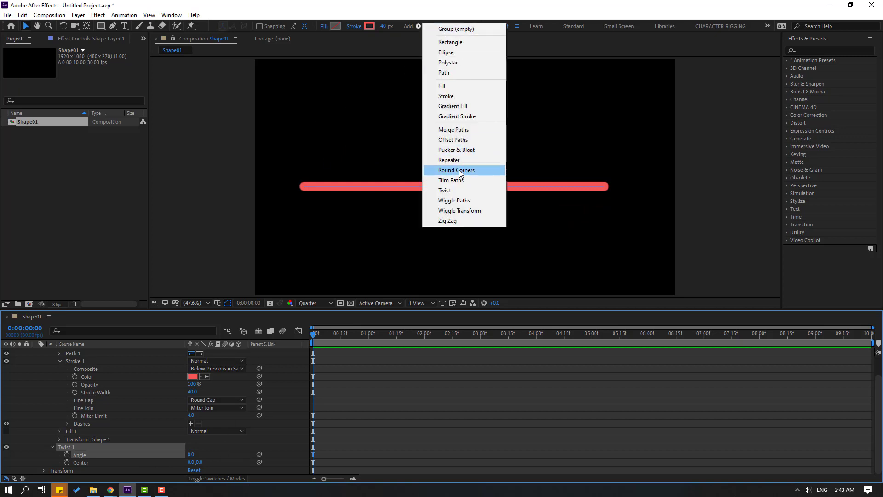
click(453, 180)
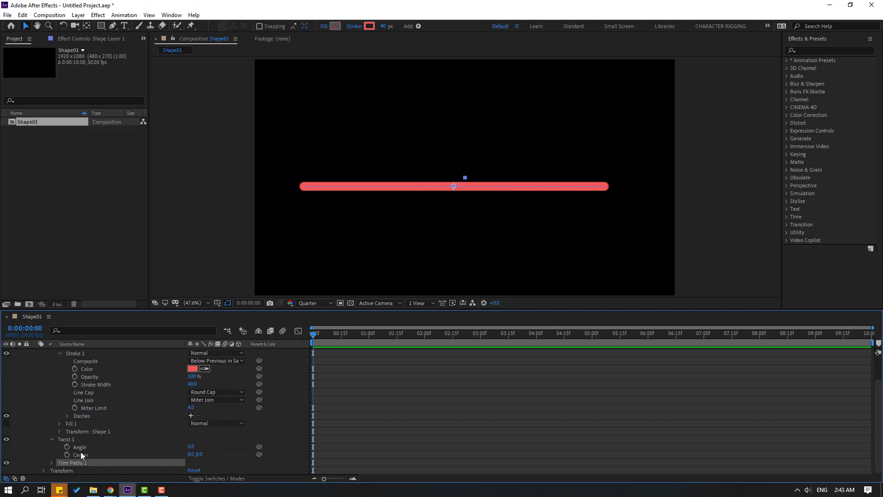
click(52, 463)
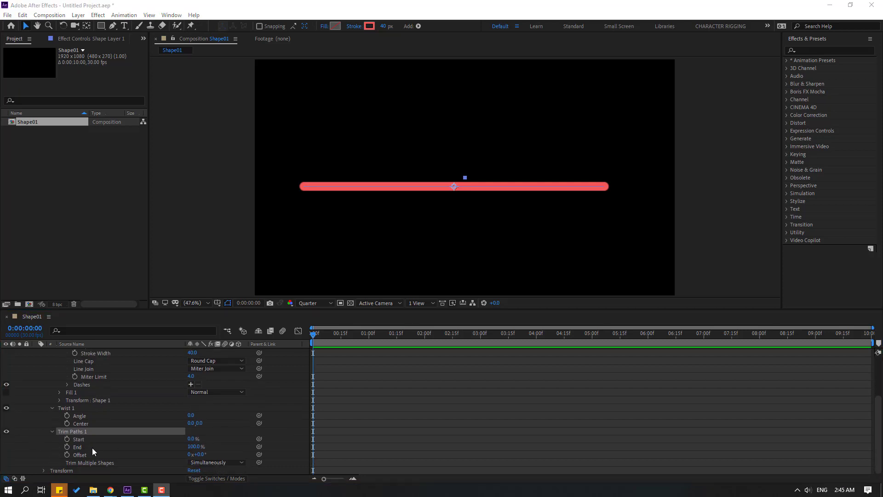
click(193, 446)
text(0)
key(Return)
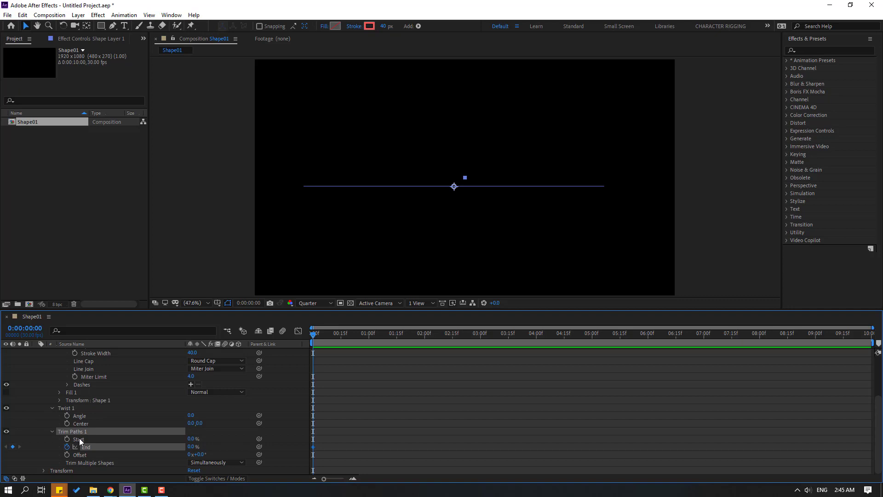
Step: Keyframe Trim Paths End at 100% ten frames later, at 0:10
key(shift+Page_Down)
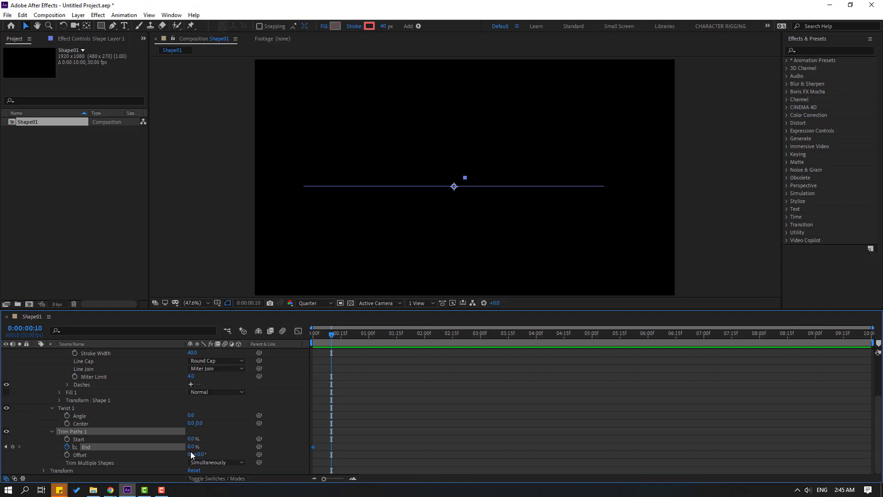
click(192, 446)
text(100)
key(Return)
Step: Easy Ease both End keyframes, move the second to about 0:17, and play back
mouse_move(352, 441)
mouse_down()
mouse_move(304, 450)
mouse_move(315, 447)
mouse_up()
right_click(314, 447)
mouse_move(364, 440)
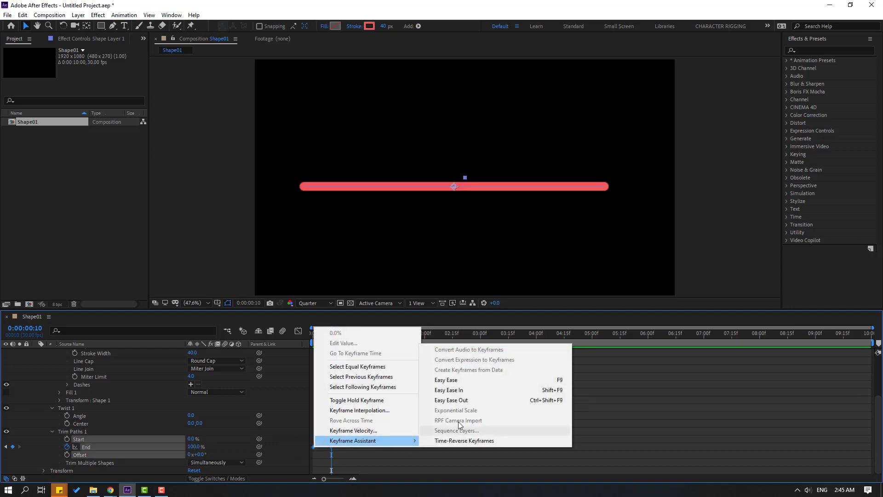
click(443, 381)
drag(333, 448, 347, 447)
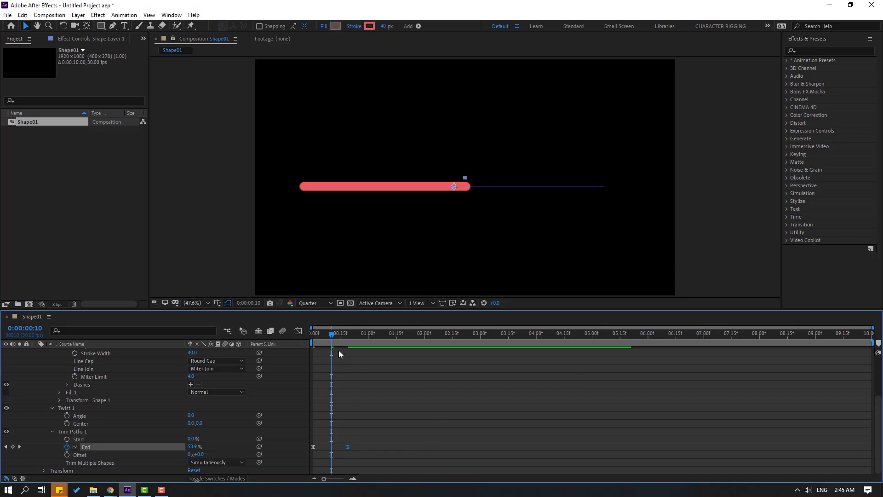
key(Home)
key(space)
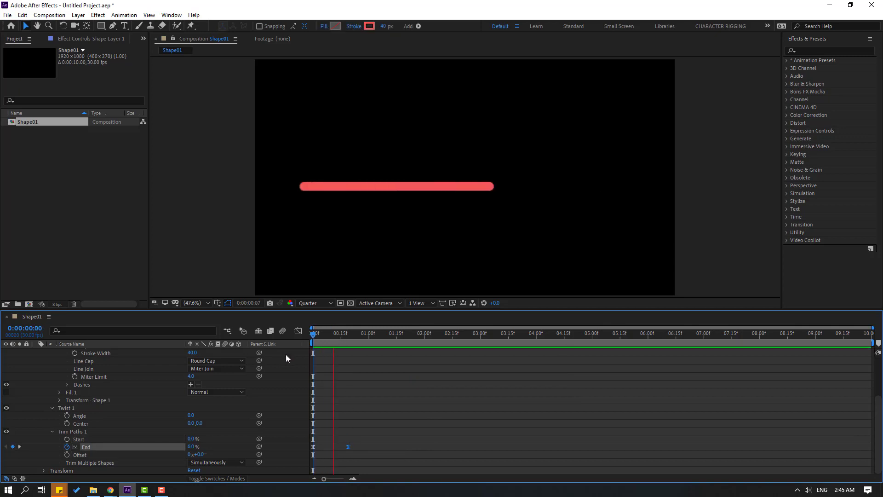
Step: Inspect the End speed curve in the Graph Editor, then return to keyframes and scrub the draw-on
mouse_move(325, 452)
mouse_down()
mouse_move(314, 445)
mouse_move(329, 452)
mouse_up()
click(298, 330)
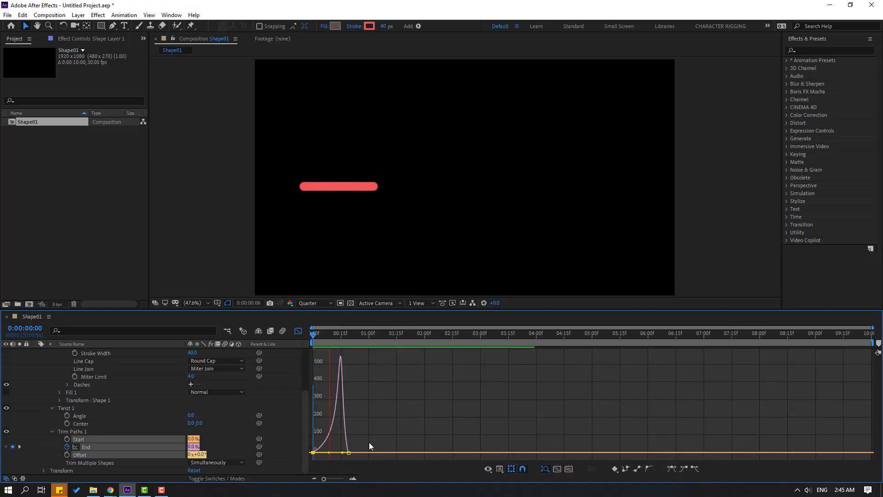
key(space)
click(298, 331)
click(322, 335)
mouse_move(324, 338)
mouse_down()
mouse_move(344, 338)
mouse_move(329, 338)
mouse_up()
click(382, 391)
click(331, 335)
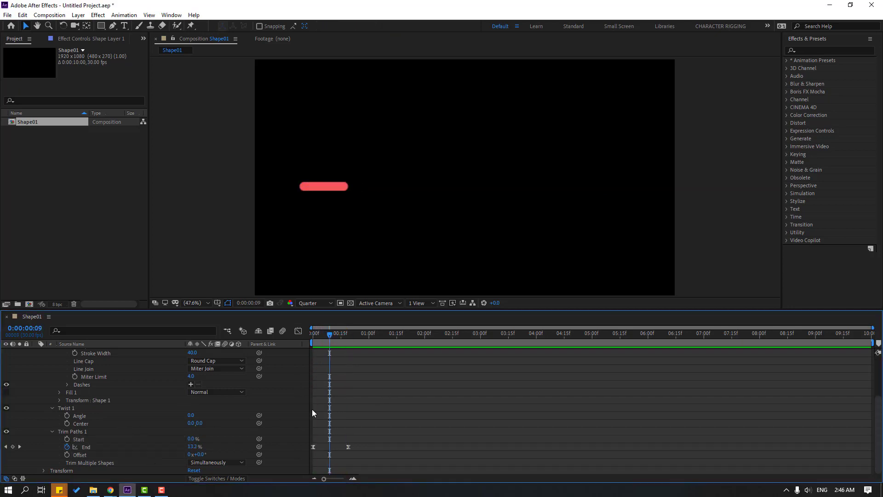
Step: Keyframe the Twist Angle from 0 to 2302 by about 1:09, coiling the line
drag(329, 339, 372, 339)
click(67, 416)
drag(195, 415, 852, 292)
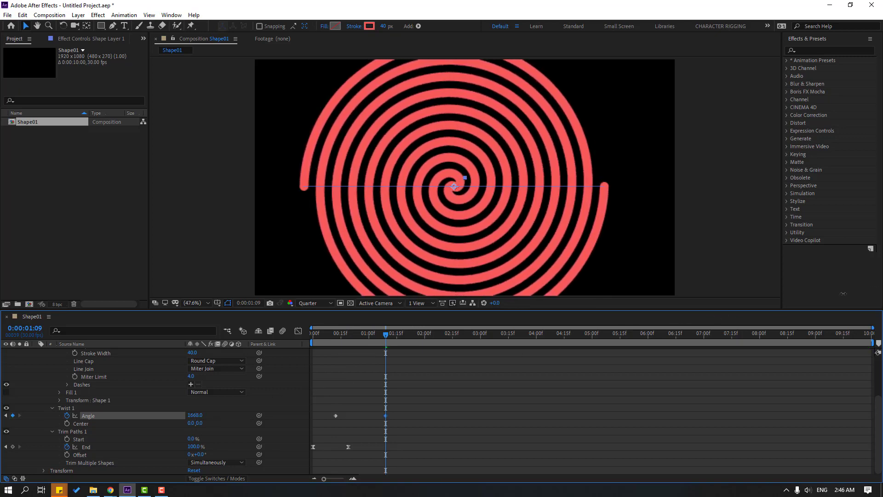
drag(195, 415, 432, 373)
Step: Thicken the stroke to 54 px and preview the spiral animation
drag(388, 25, 395, 26)
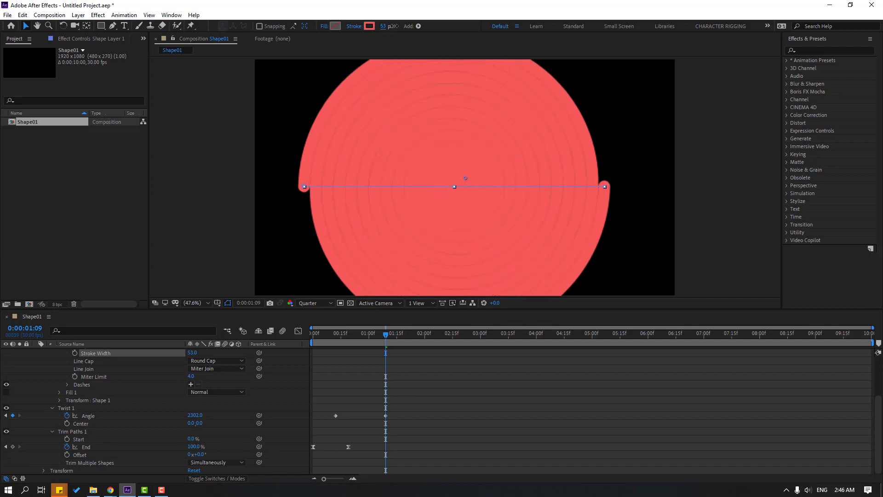
drag(382, 338, 361, 339)
key(Home)
key(space)
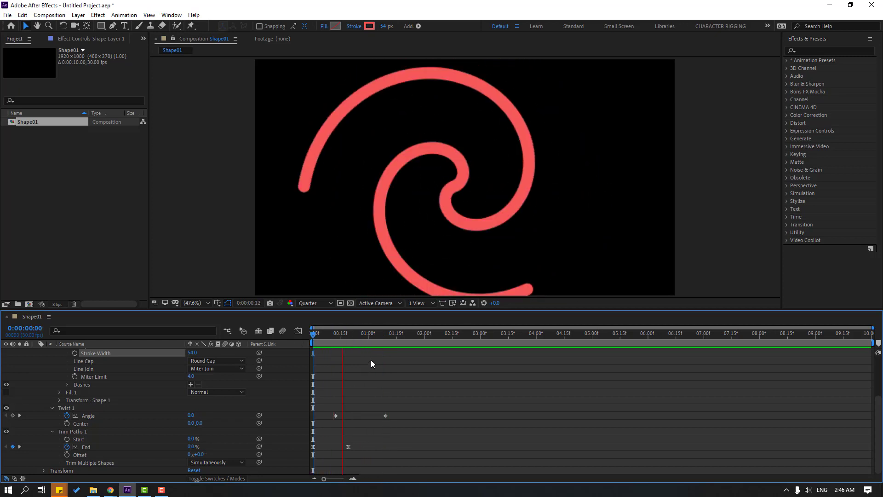
key(space)
click(386, 415)
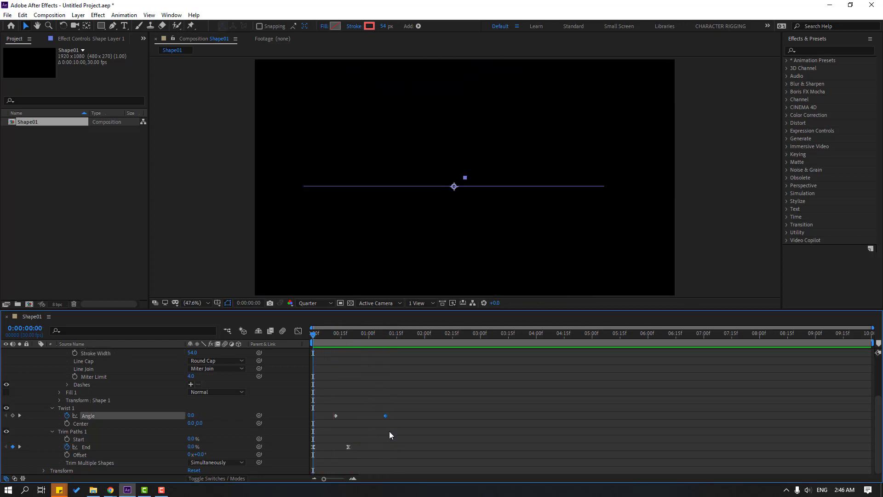
Step: Move the second Twist Angle keyframe to about 3:00 and Easy Ease both twist keyframes
drag(385, 415, 335, 421)
right_click(335, 418)
mouse_move(377, 406)
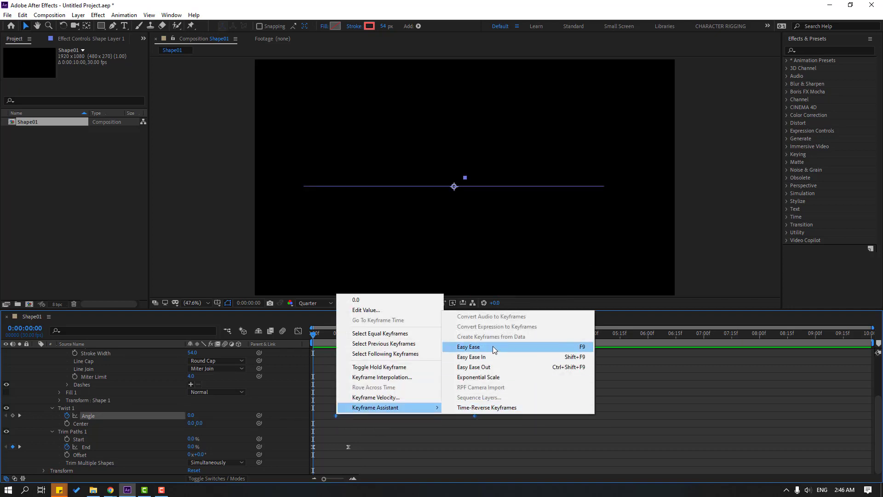
click(493, 346)
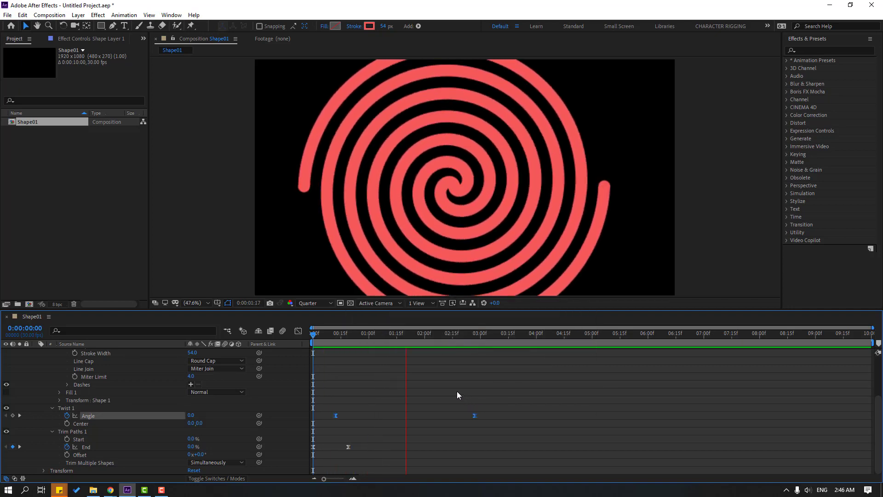
drag(468, 334, 350, 356)
Step: Reshape the End speed curve in the Graph Editor for a sharp burst, previewing the timing
click(298, 331)
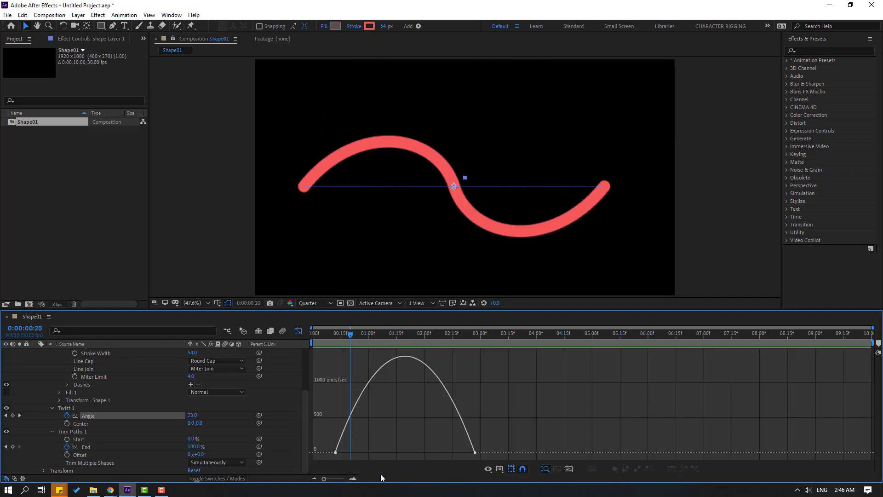
click(357, 453)
drag(450, 453, 418, 455)
key(space)
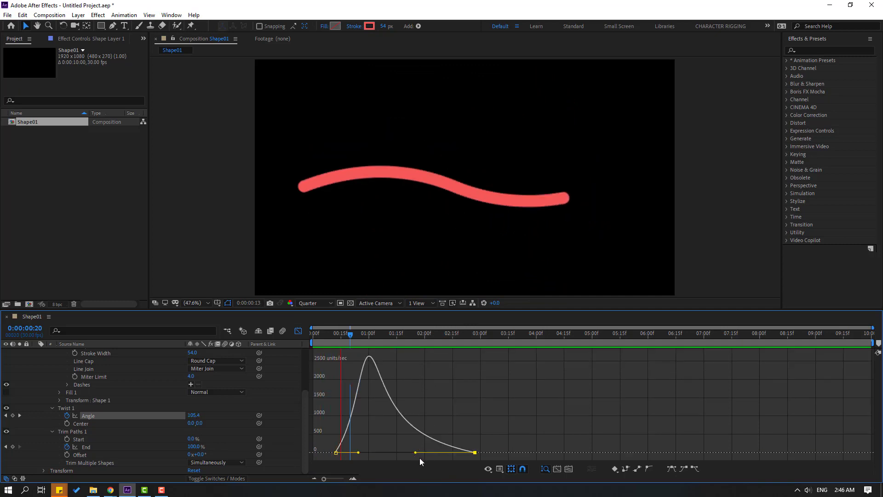
key(space)
drag(358, 454, 375, 453)
key(space)
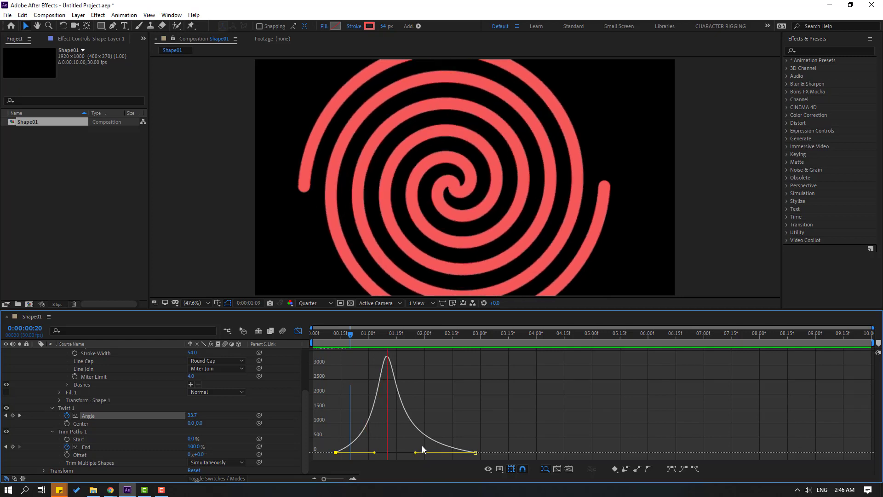
mouse_move(396, 334)
mouse_down()
mouse_move(309, 339)
mouse_move(384, 332)
mouse_move(335, 339)
mouse_up()
click(298, 331)
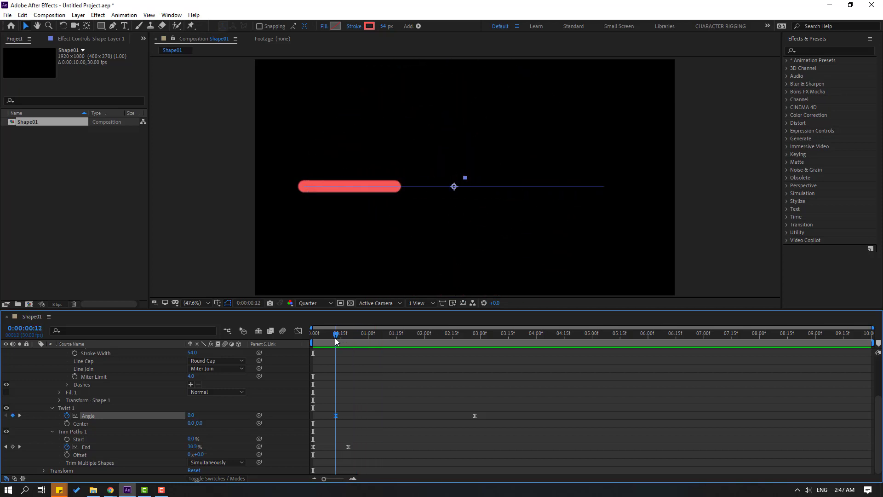
scroll(101, 421, up, 3)
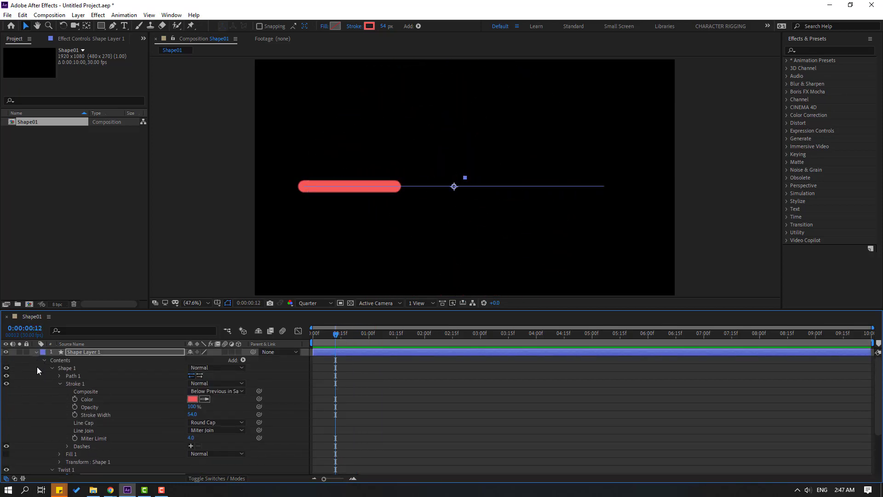
click(36, 352)
Step: Move Shape Layer 1 to Position 1210.9, 579.9 and duplicate it as Shape Layer 2
click(87, 354)
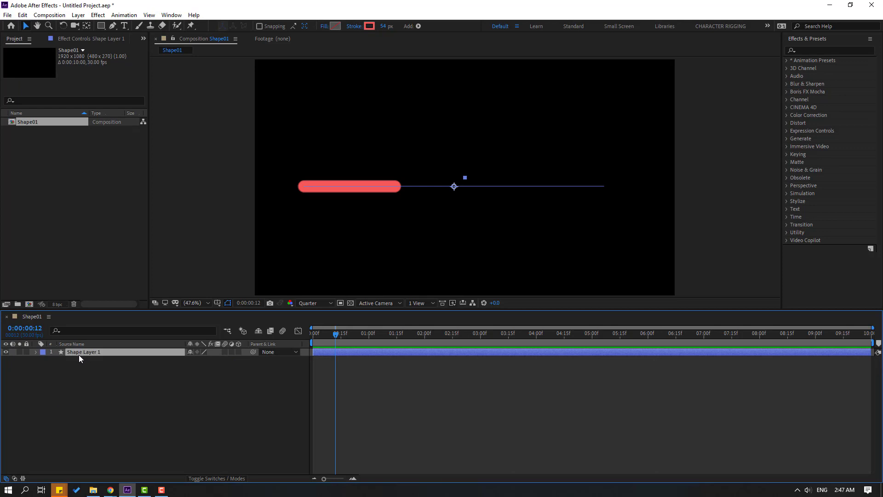
key(p)
mouse_move(193, 359)
mouse_down()
mouse_move(340, 358)
mouse_move(324, 341)
mouse_move(414, 341)
mouse_move(348, 336)
mouse_move(387, 335)
mouse_up()
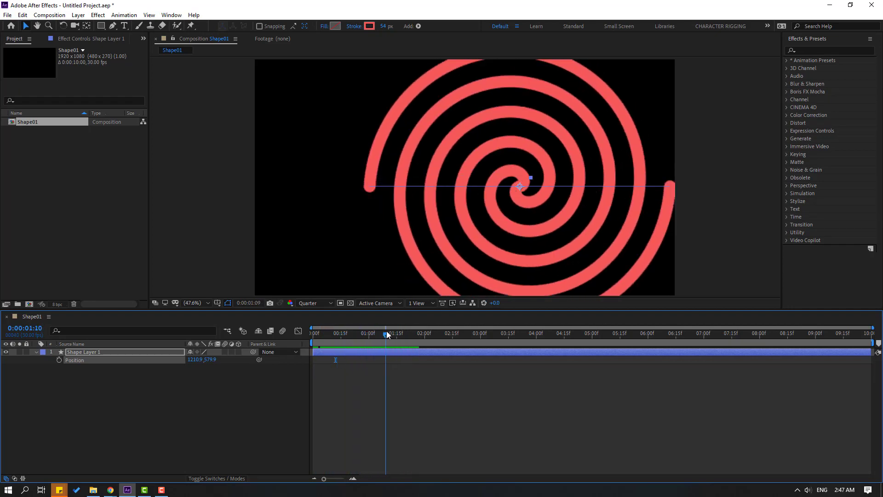
click(151, 376)
click(92, 357)
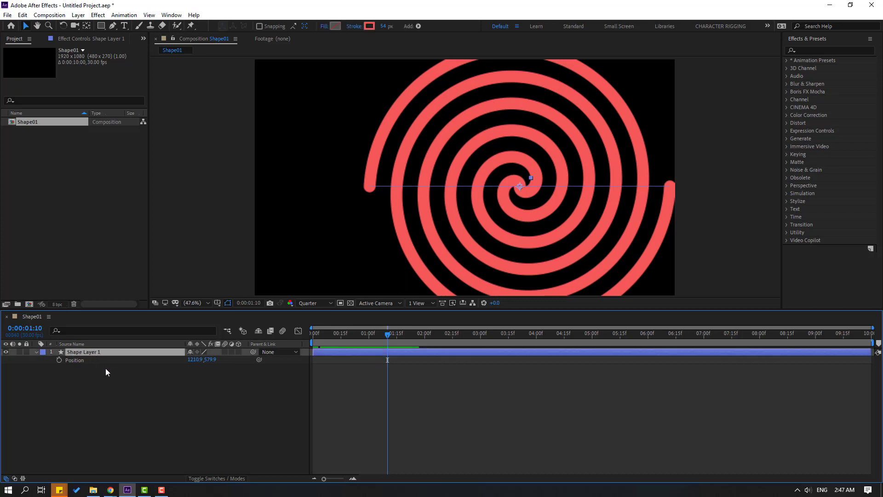
key(ctrl+d)
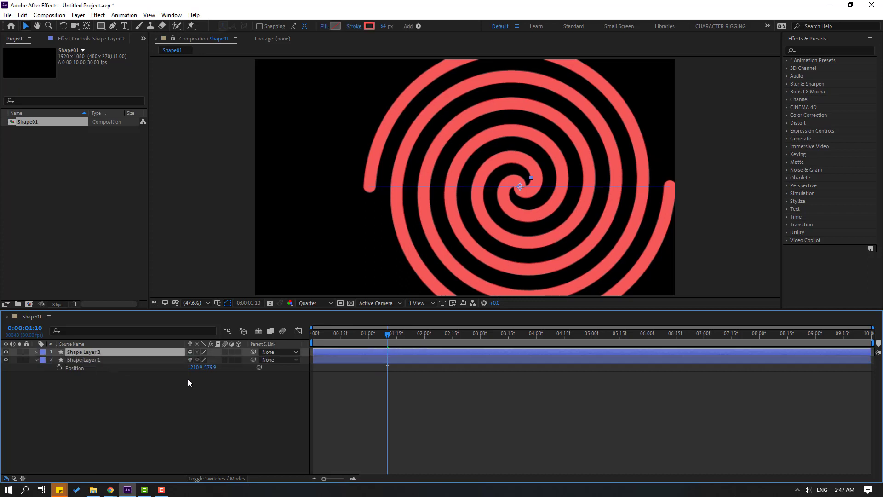
Step: Recolour Shape Layer 2's stroke to blue (59A6F4) and preview the red-and-blue double spiral
click(369, 26)
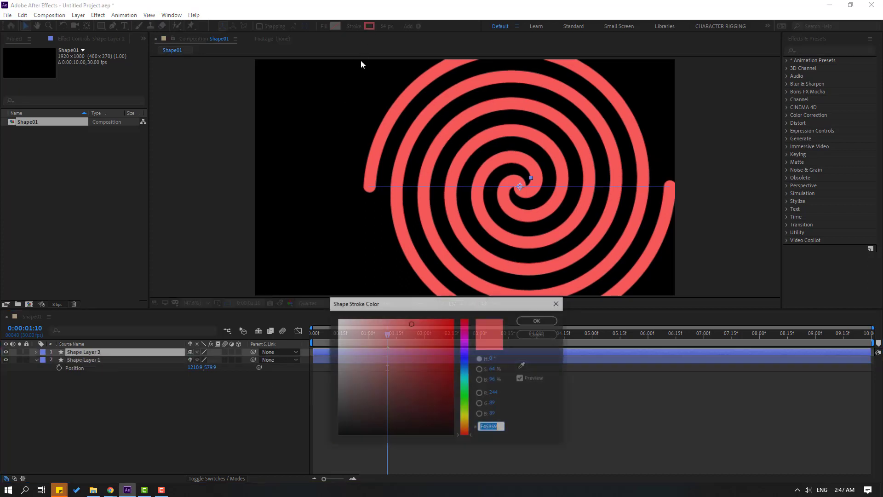
click(467, 370)
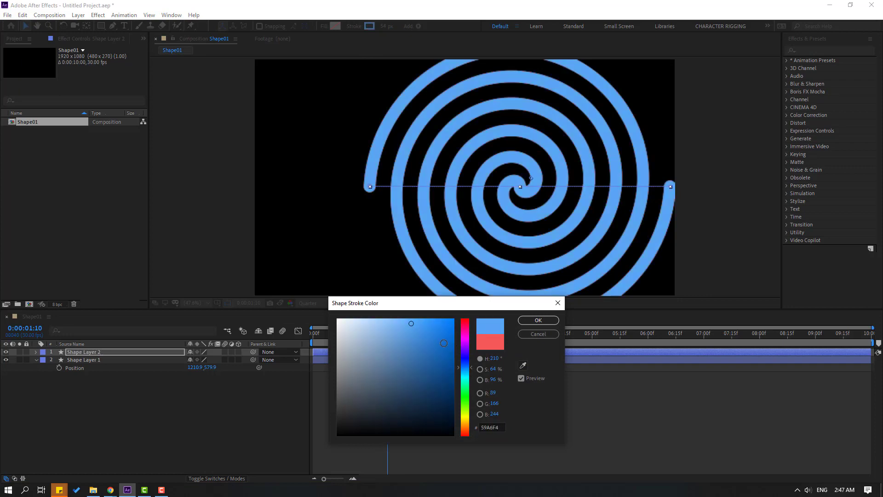
click(414, 321)
click(525, 324)
mouse_move(344, 337)
mouse_down()
mouse_move(322, 340)
mouse_move(361, 337)
mouse_move(329, 357)
mouse_up()
key(space)
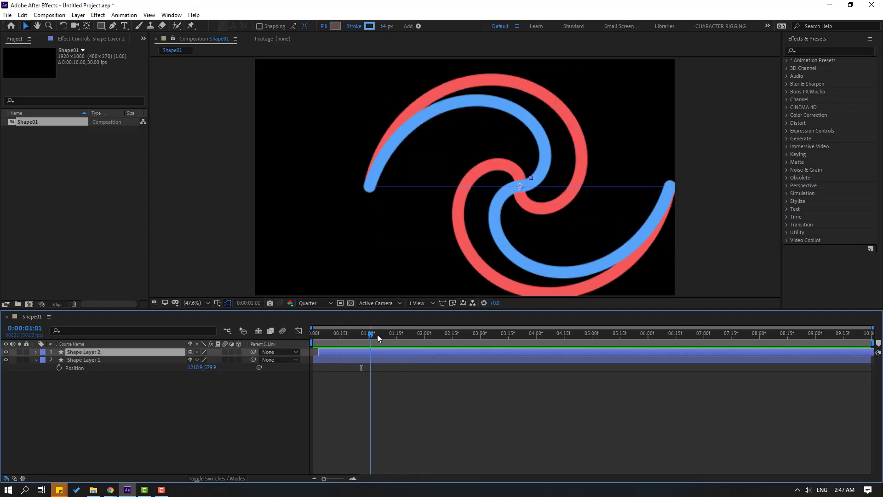
Step: Nudge both spiral layers left so Shape Layer 1's Position reads 990.9, 579.9
key(space)
drag(111, 409, 89, 341)
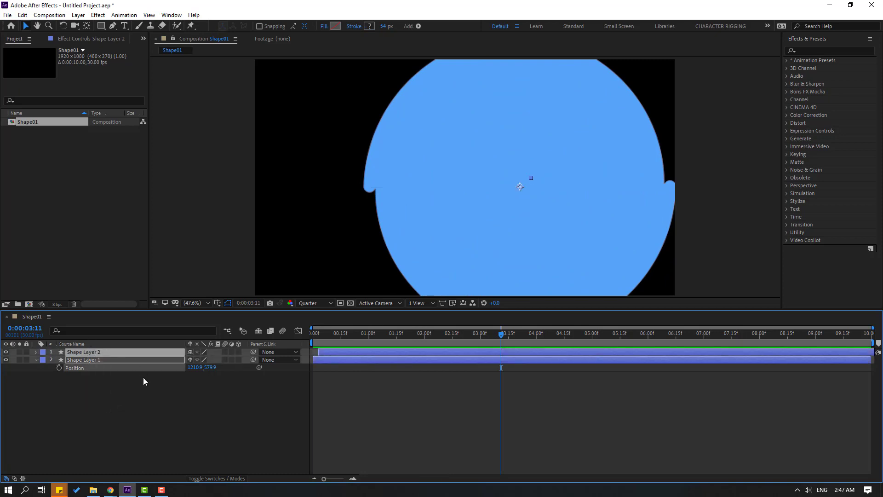
key(shift+Left)
key(shift+Left)
key(shift+Left)
key(shift+Left)
key(shift+Left)
key(shift+Left)
key(shift+Left)
key(shift+Left)
key(shift+Left)
key(shift+Left)
key(shift+Left)
key(shift+Left)
key(shift+Left)
key(shift+Left)
key(shift+Left)
key(shift+Left)
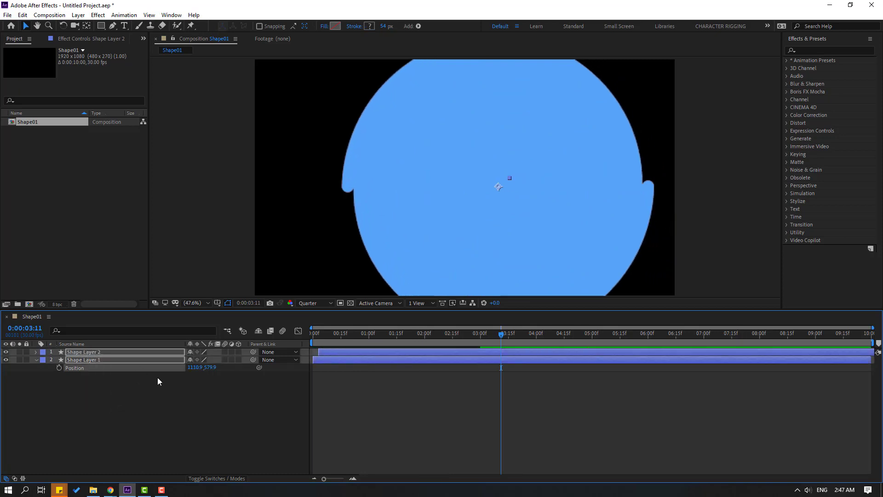
key(shift+Left)
key(shift+Left)
key(shift+Left)
key(shift+Left)
key(shift+Left)
key(shift+Left)
drag(317, 339, 410, 339)
click(37, 372)
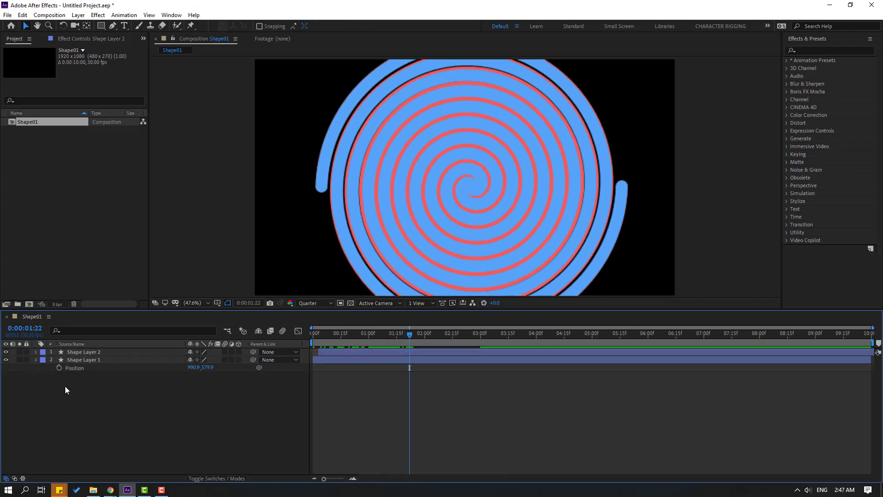
right_click(130, 383)
Step: Add a new Null Object layer and centre its anchor point
mouse_move(181, 286)
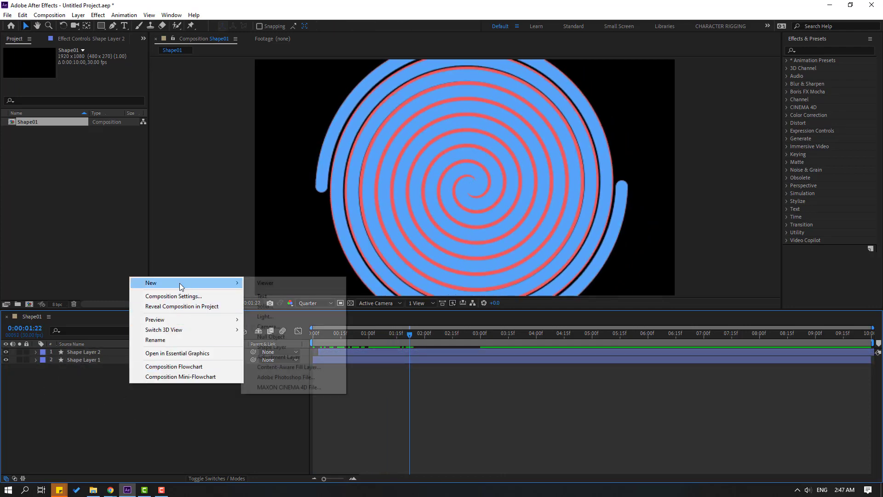
click(272, 336)
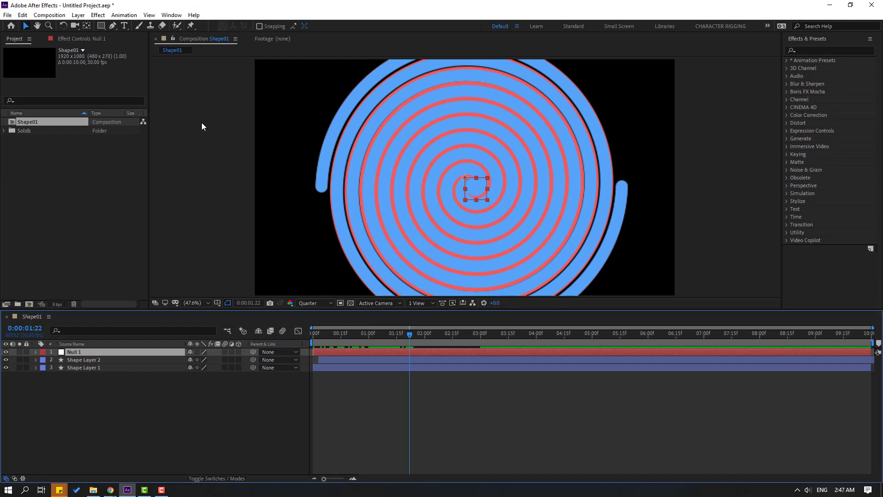
ctrl+double_click(87, 28)
click(27, 26)
Step: Parent Shape Layer 1 and Shape Layer 2 to Null 1
drag(69, 394, 76, 363)
drag(226, 365, 74, 353)
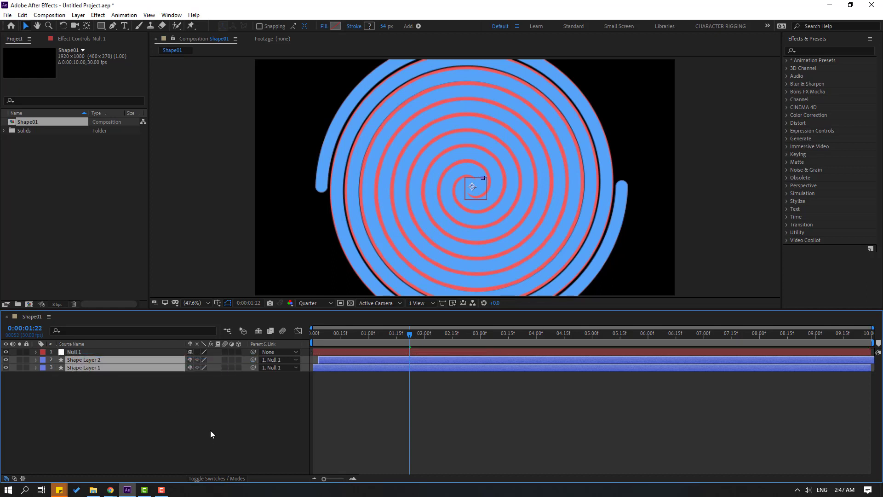
click(147, 352)
Step: Keyframe Null 1's Scale from 100% at frame 25 to 210% at 1:28
drag(318, 335, 360, 337)
click(359, 334)
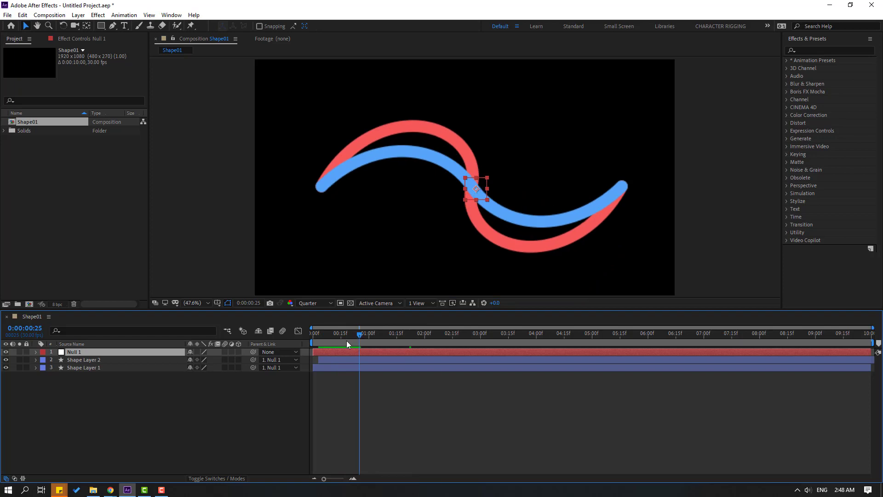
key(s)
click(59, 359)
drag(375, 342, 421, 337)
drag(199, 361, 427, 360)
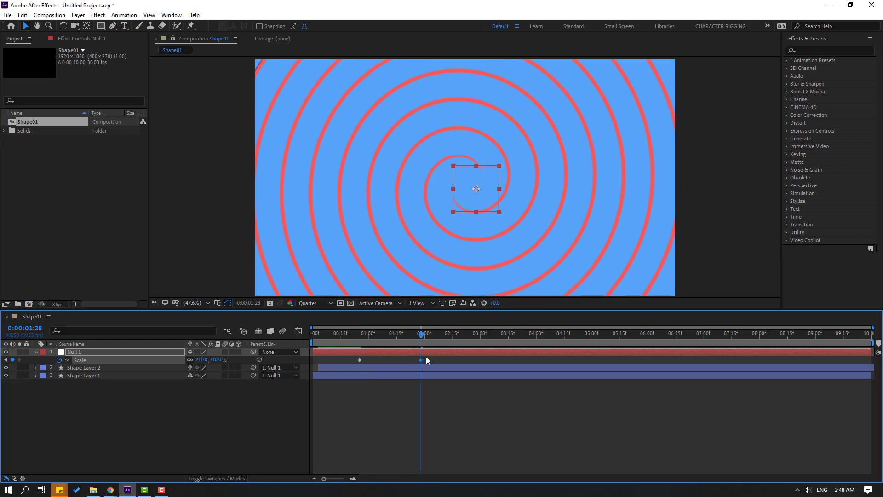
Step: Apply Easy Ease to both of Null 1's Scale keyframes
drag(367, 371, 361, 362)
right_click(360, 361)
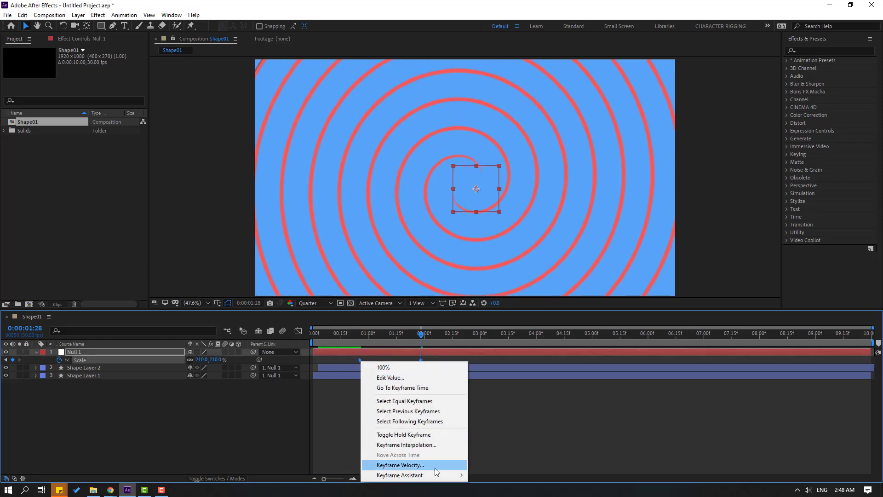
mouse_move(458, 479)
click(492, 414)
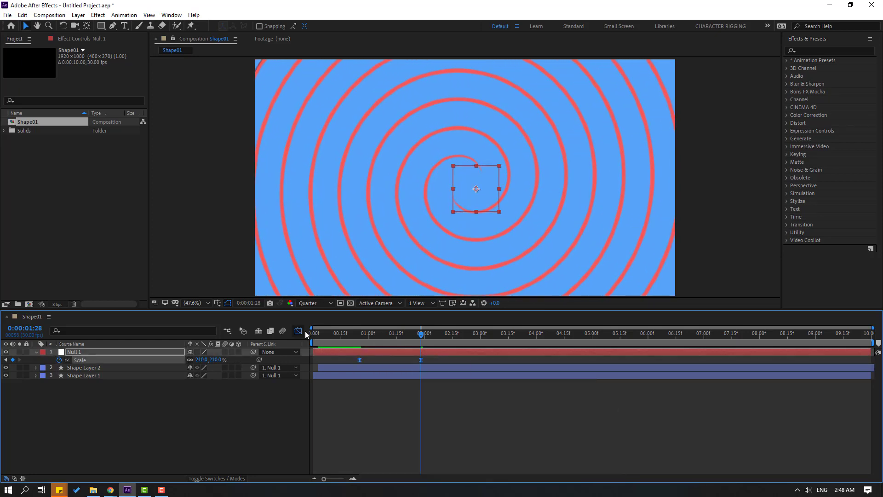
Step: In the Graph Editor, push the Scale speed peak later, to about 280%/sec before 1:28
click(298, 330)
drag(349, 439, 417, 459)
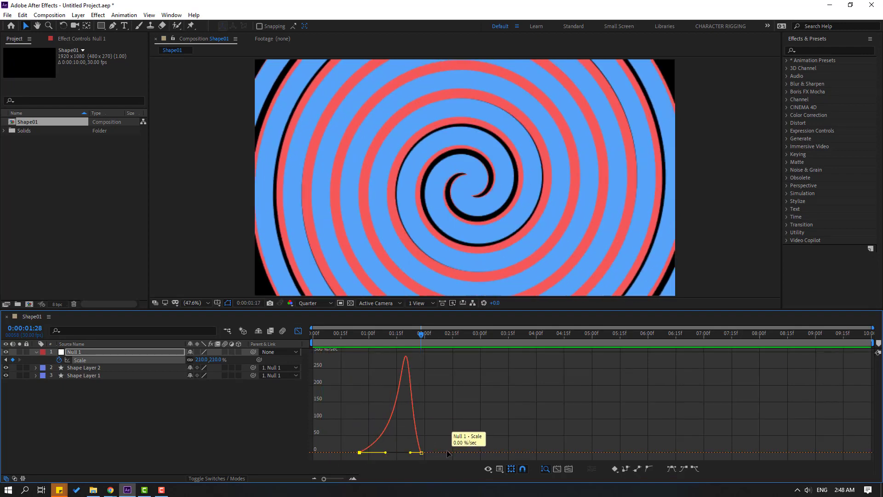
drag(381, 335, 406, 336)
click(297, 330)
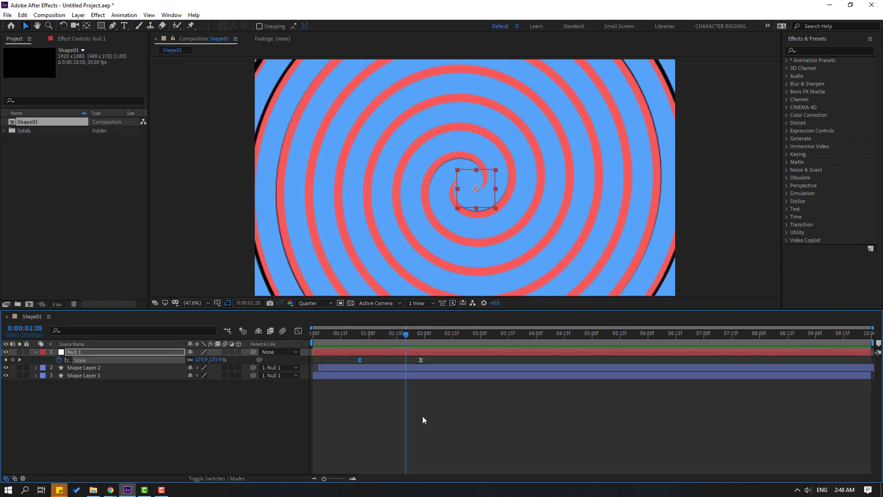
Step: Move both shape layers' final Angle keyframes from 03:00 to about 02:10 and preview
drag(75, 411, 95, 375)
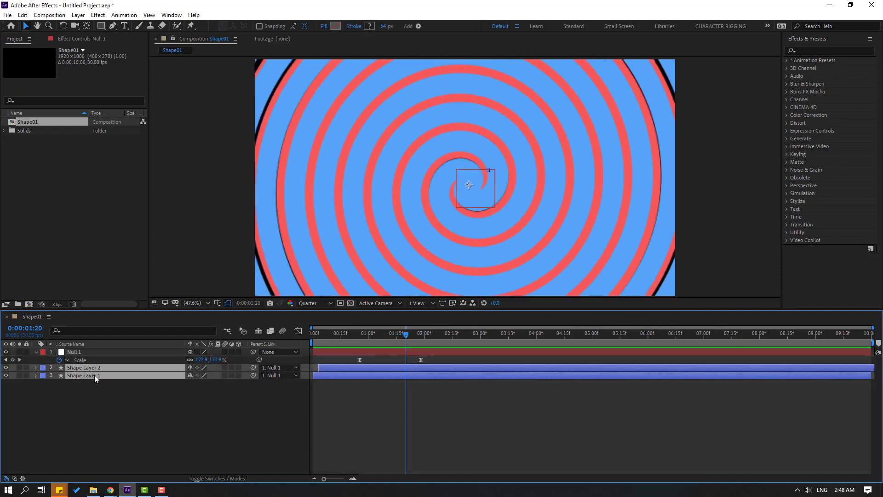
key(u)
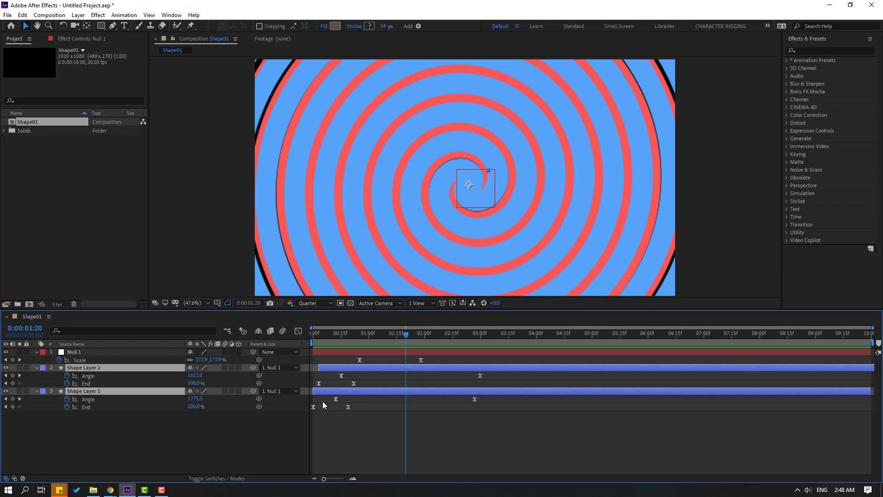
click(399, 335)
drag(491, 373, 434, 399)
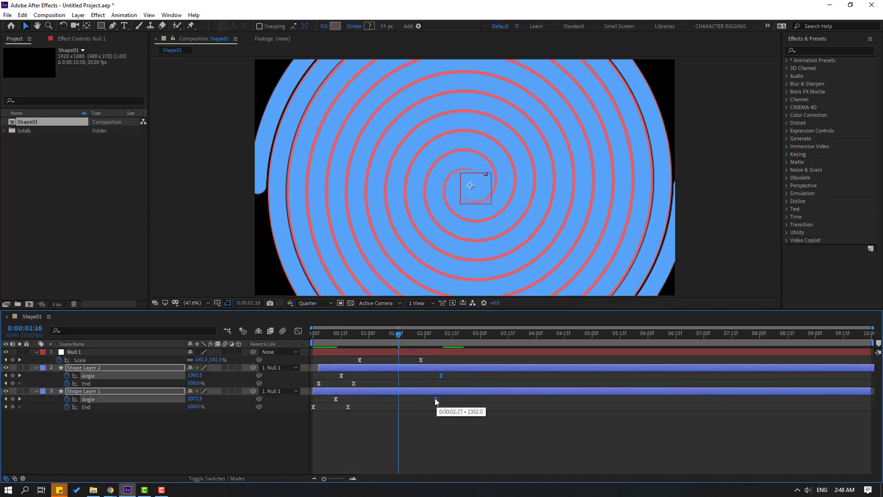
key(space)
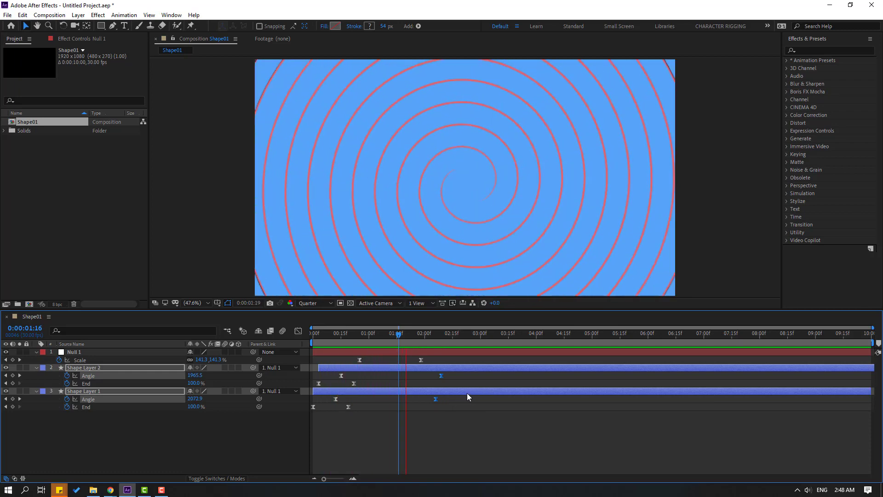
key(space)
click(366, 334)
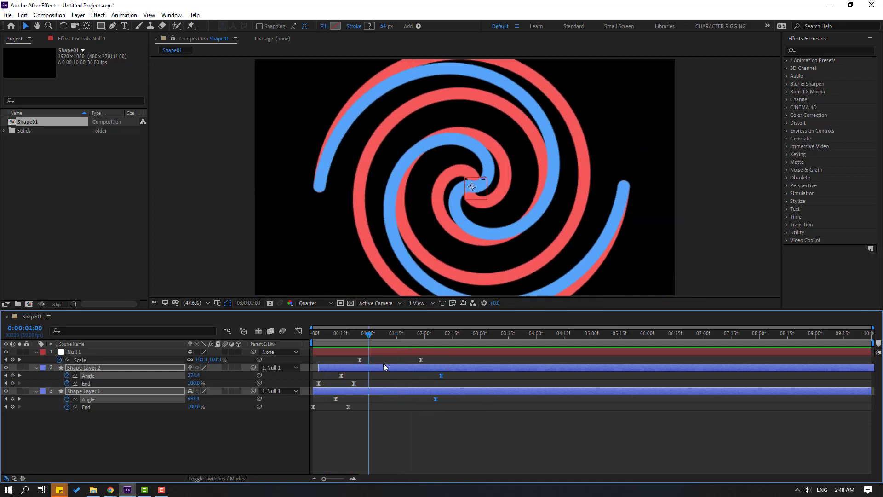
Step: Move Null 1's first Scale keyframe earlier to about 00:14 and preview the result
click(385, 360)
click(366, 353)
drag(360, 360, 338, 360)
key(space)
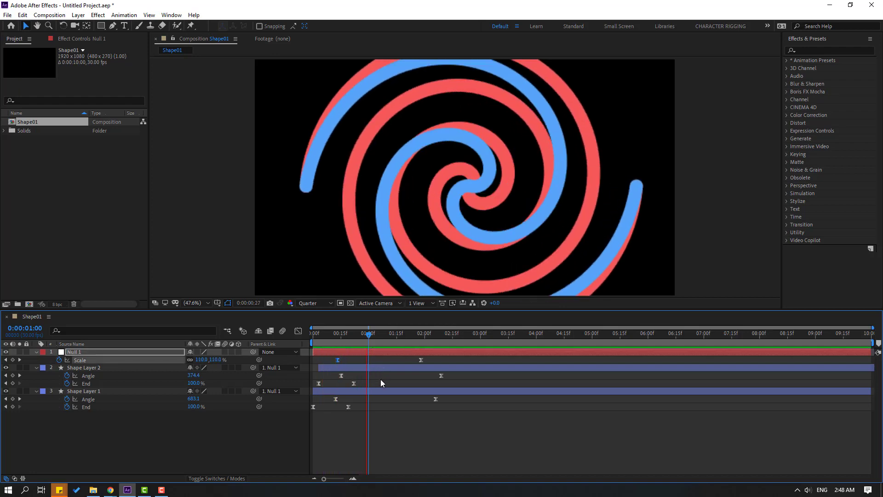
drag(398, 337, 450, 340)
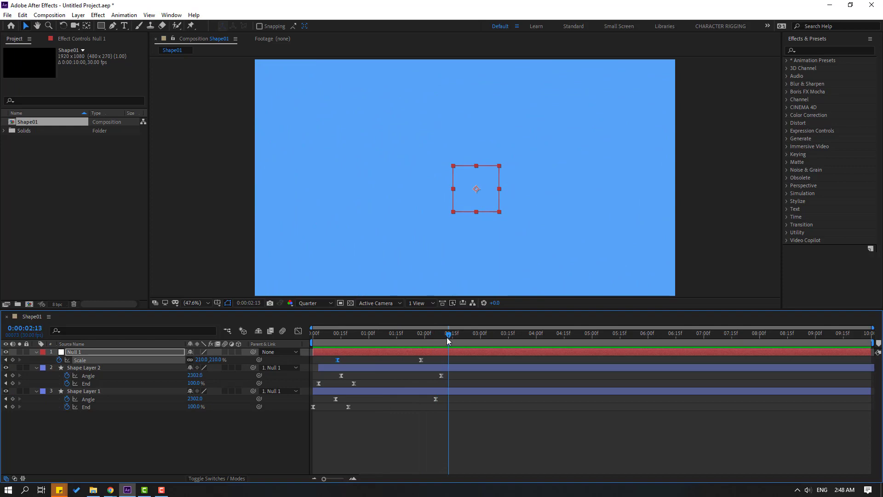
key(space)
mouse_move(343, 337)
mouse_down()
mouse_move(367, 337)
mouse_move(351, 337)
mouse_up()
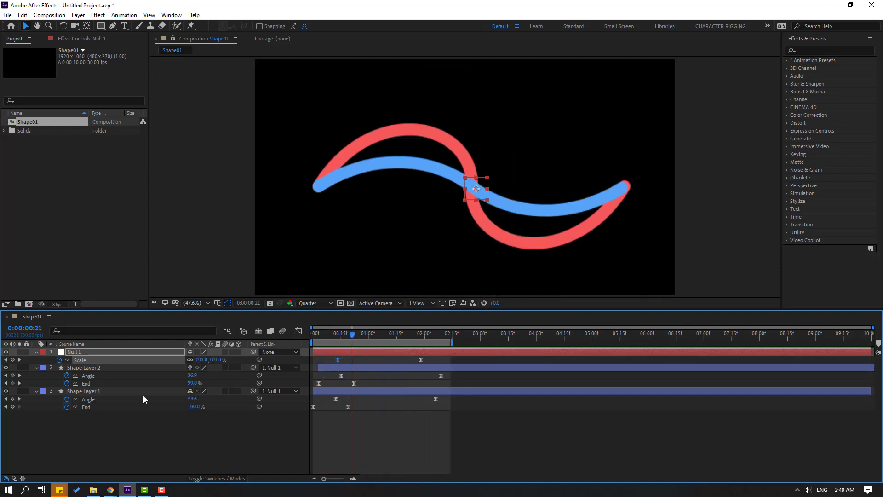
Step: Set Shape Layer 2's stroke width to 80 px and preview the thicker spiral
click(83, 369)
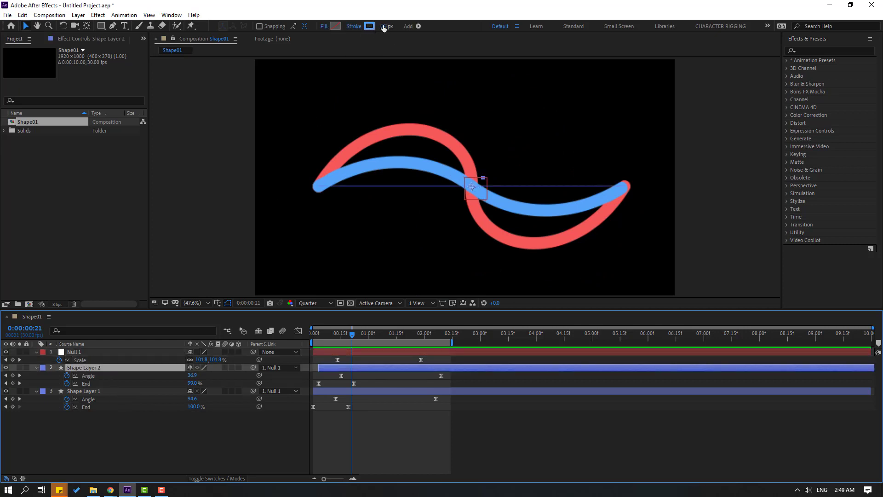
drag(383, 27, 389, 34)
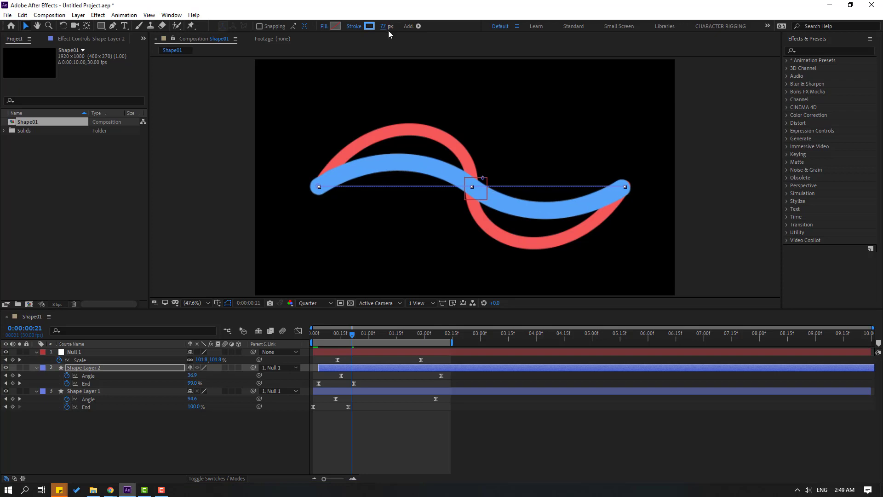
text(80)
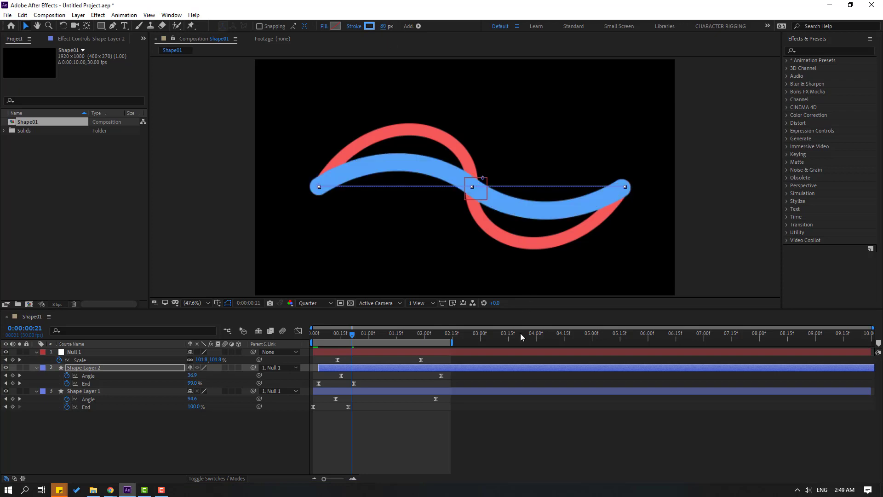
click(505, 426)
key(space)
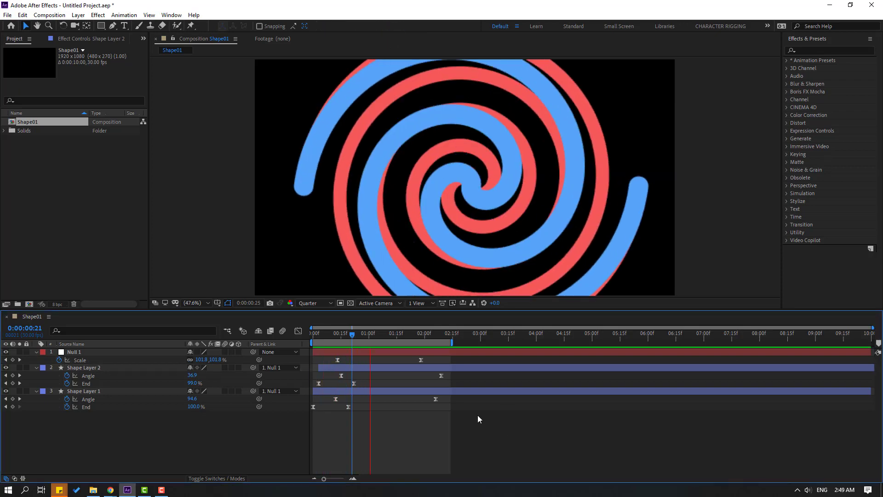
scroll(309, 249, down, 4)
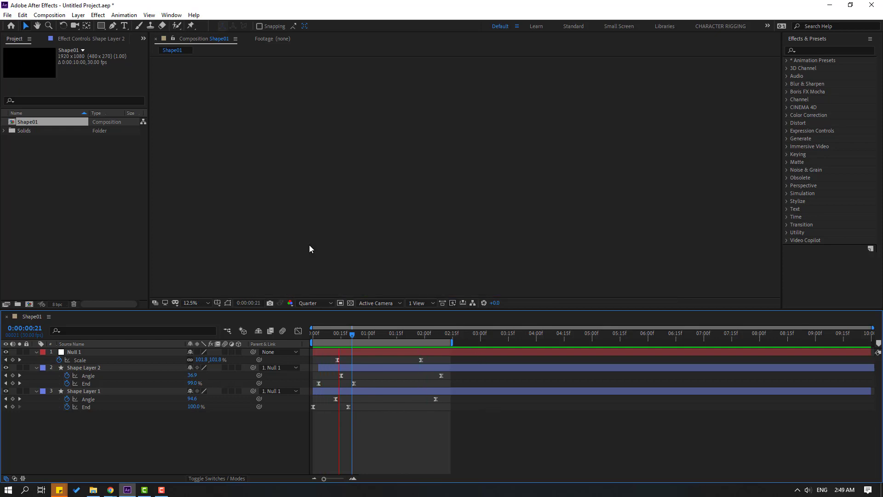
scroll(311, 249, up, 1)
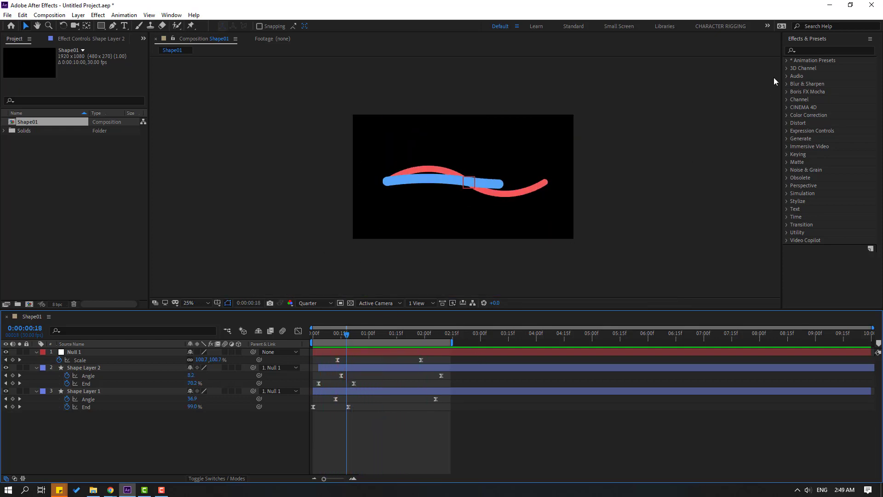
click(815, 50)
Step: Apply Stylize > Glow to Shape Layer 2 with Glow Radius 108 and Threshold 65.5%
text(glow)
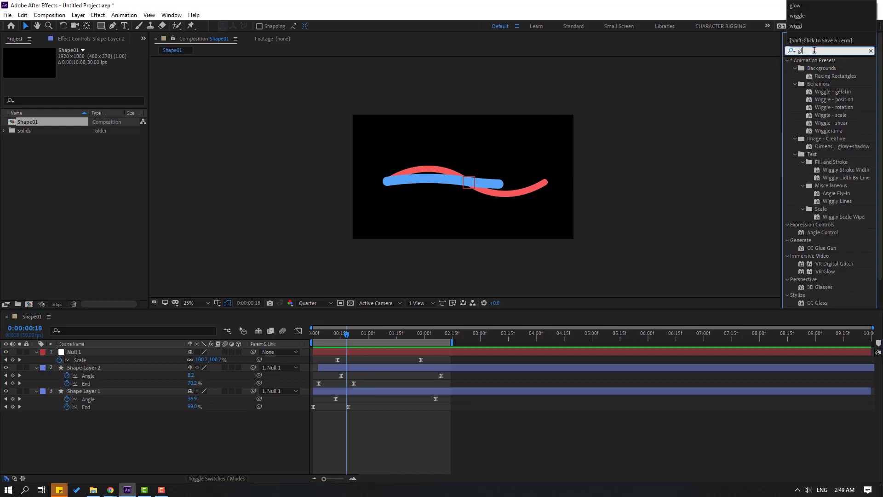
click(819, 109)
drag(226, 379, 93, 369)
key(period)
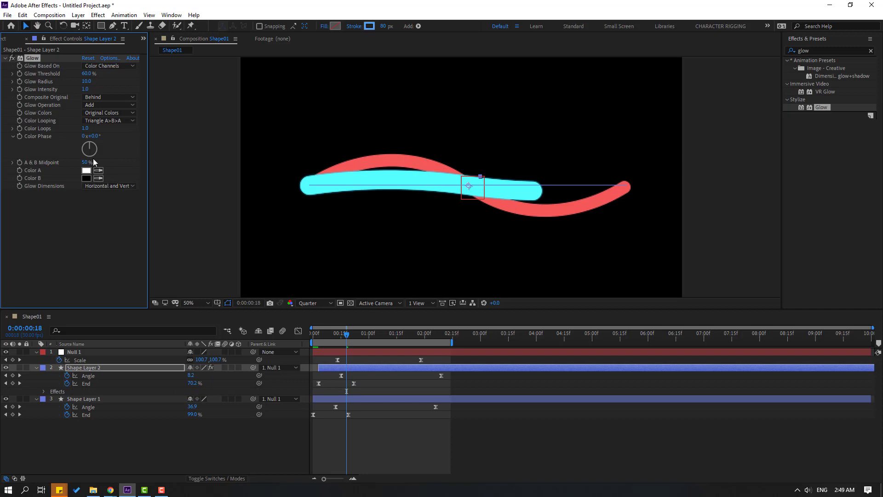
mouse_move(87, 83)
mouse_down()
mouse_move(124, 81)
mouse_move(98, 73)
mouse_up()
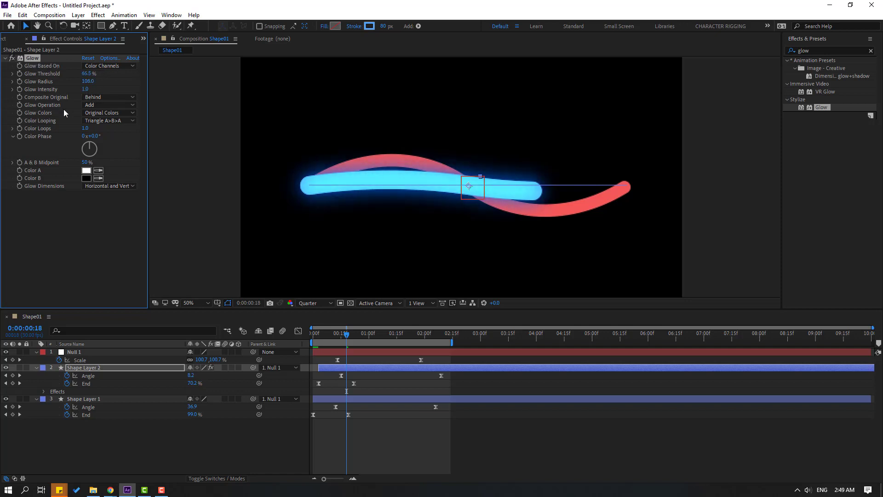
key(F10)
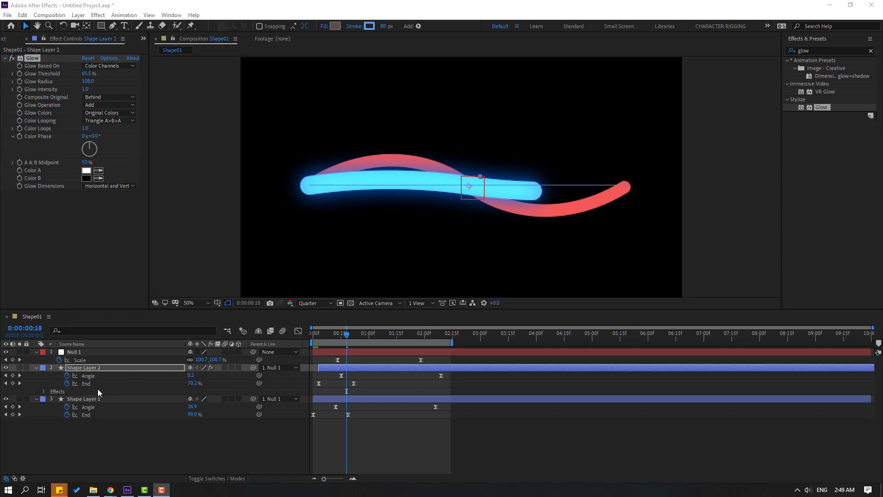
Step: Paste the Glow effect onto Shape Layer 1 and preview the animation from the start
click(77, 399)
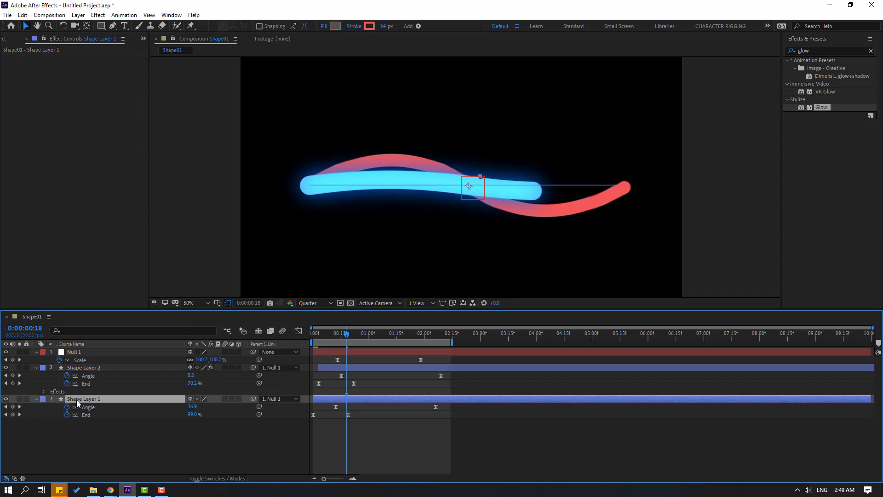
key(ctrl+v)
key(space)
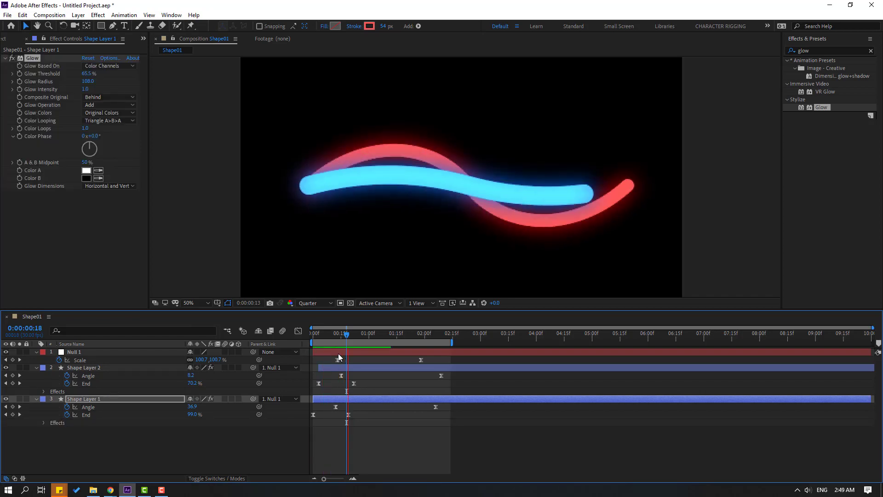
drag(333, 331, 315, 330)
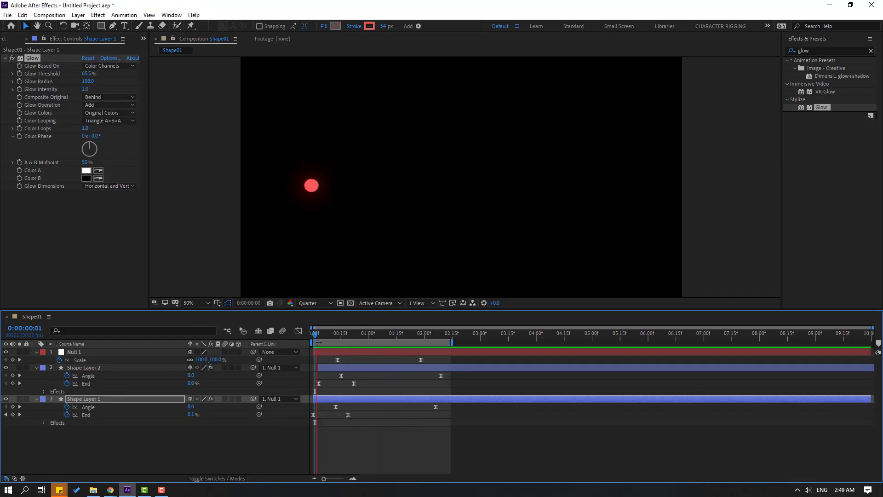
key(space)
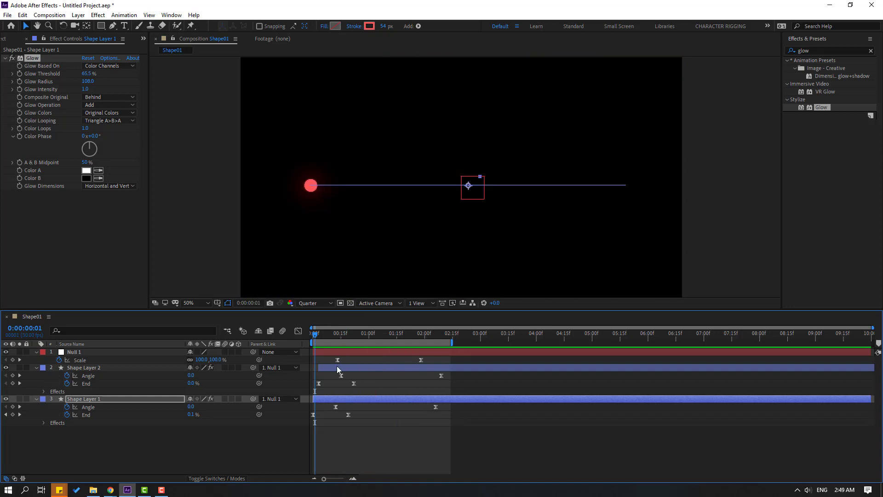